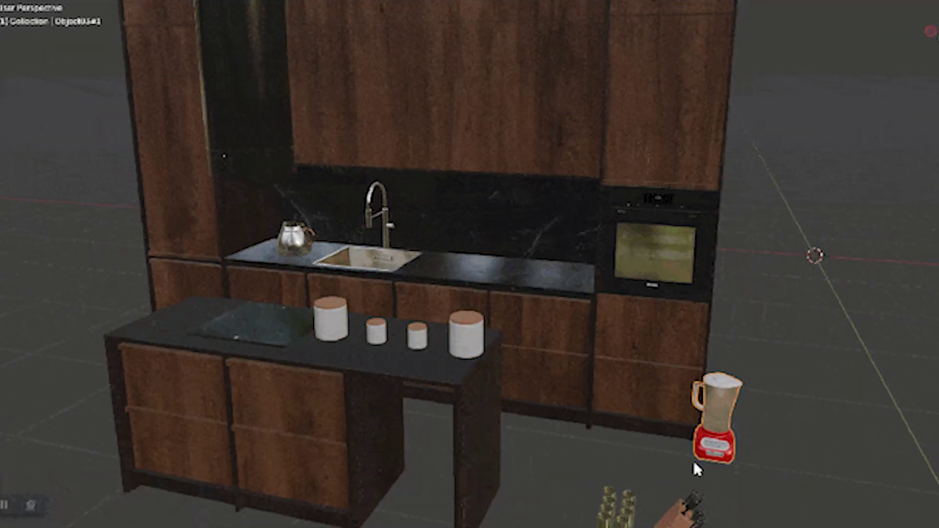
- Pick the wall as the second surface and spread the kitchen props evenly above the oven
{"action": "left_click", "coordinate": [631, 161]}
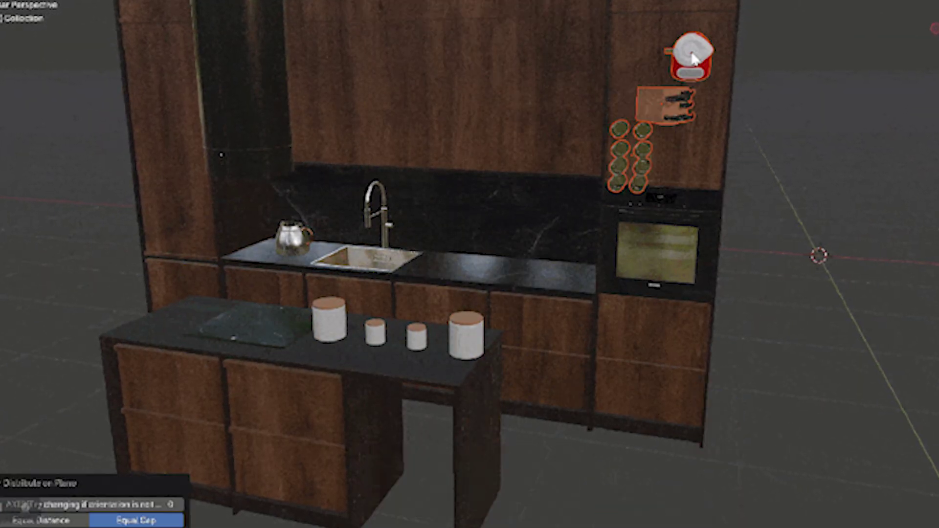
{"action": "middle_click_drag", "start_coordinate": [632, 160], "coordinate": [594, 263]}
{"action": "left_click", "coordinate": [473, 262]}
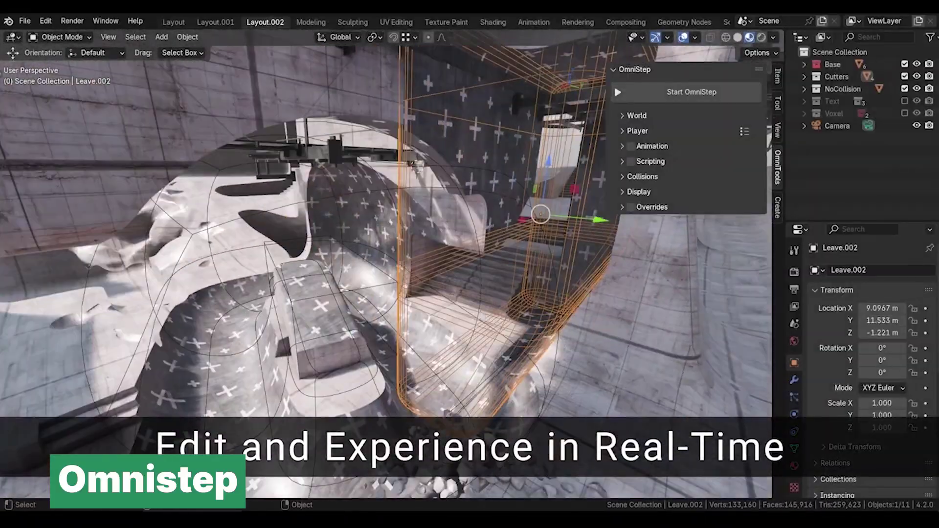
- Start the OmniStep first-person walkthrough, then enable its Scripting option and browse the text scripts
{"action": "left_click", "coordinate": [679, 91]}
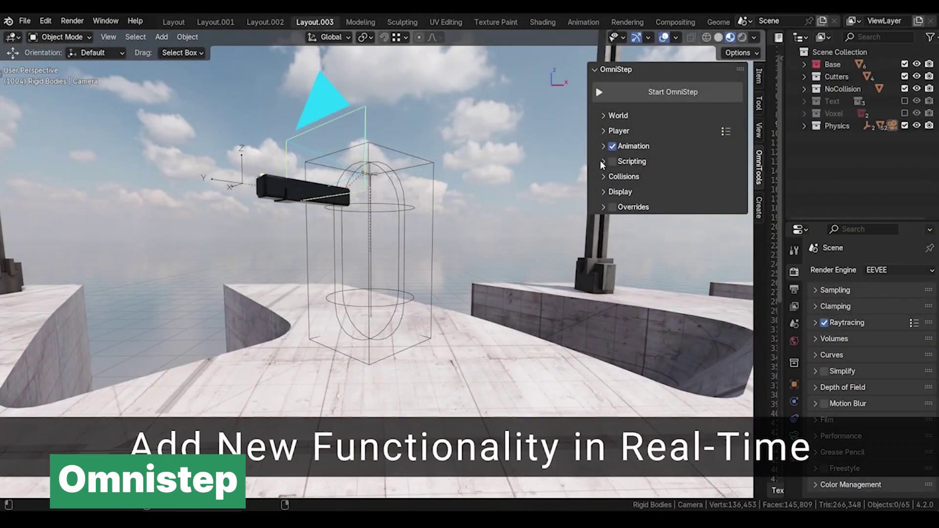
{"action": "left_click", "coordinate": [613, 162]}
{"action": "left_click", "coordinate": [662, 179]}
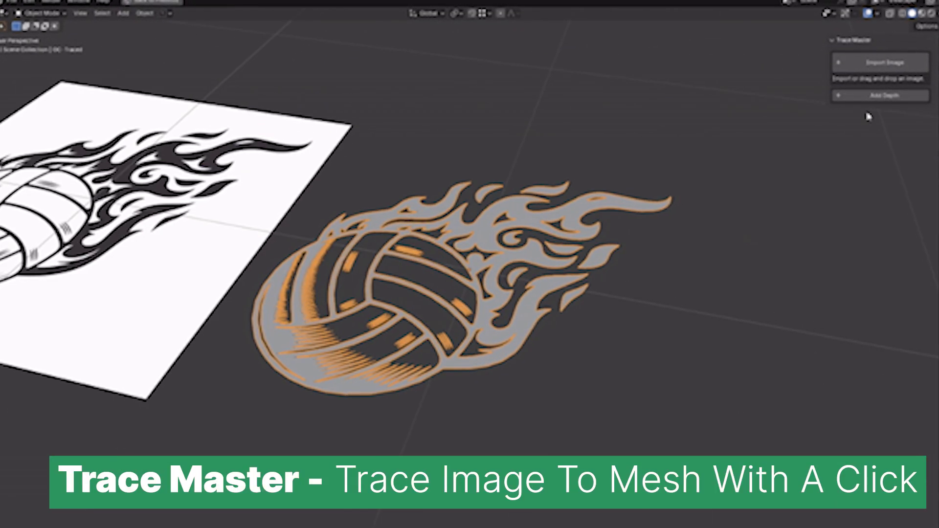
- Add depth to the traced volleyball mesh and give it Shade Auto Smooth
{"action": "left_click", "coordinate": [873, 96]}
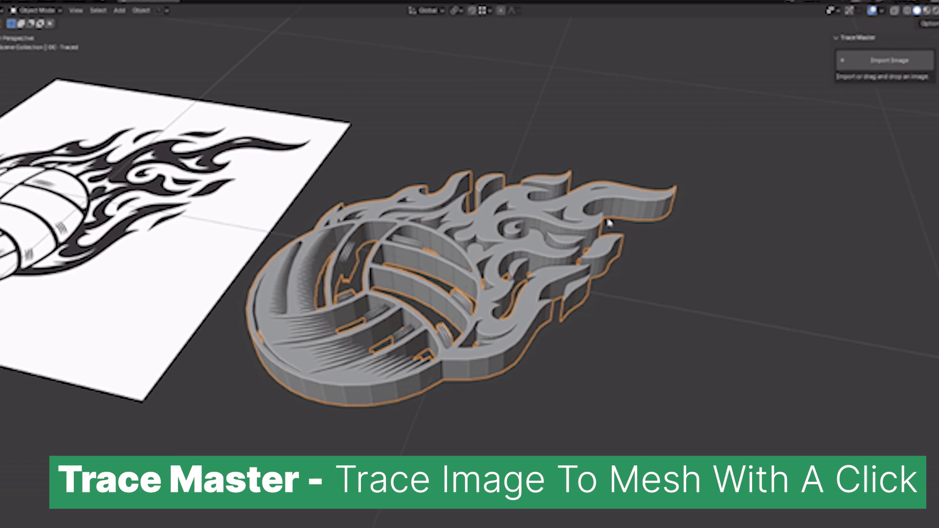
{"action": "right_click", "coordinate": [604, 231]}
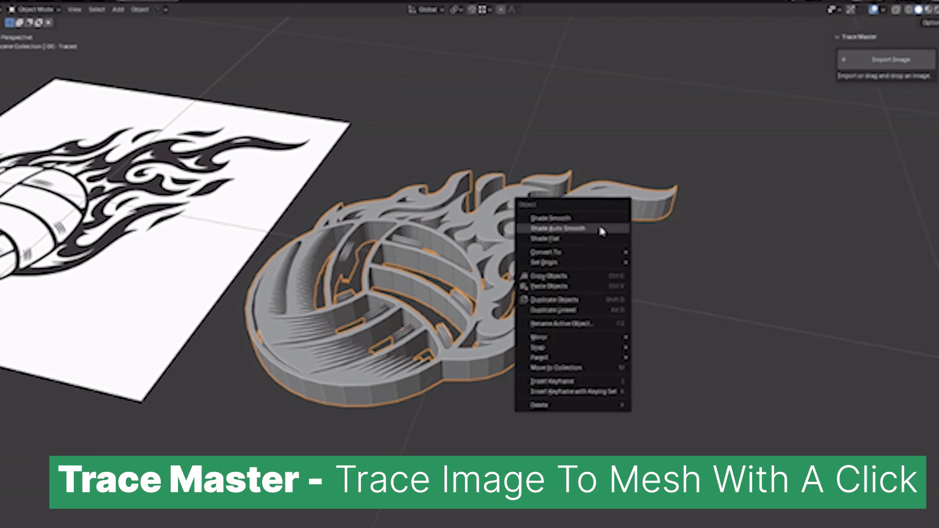
{"action": "left_click", "coordinate": [604, 231]}
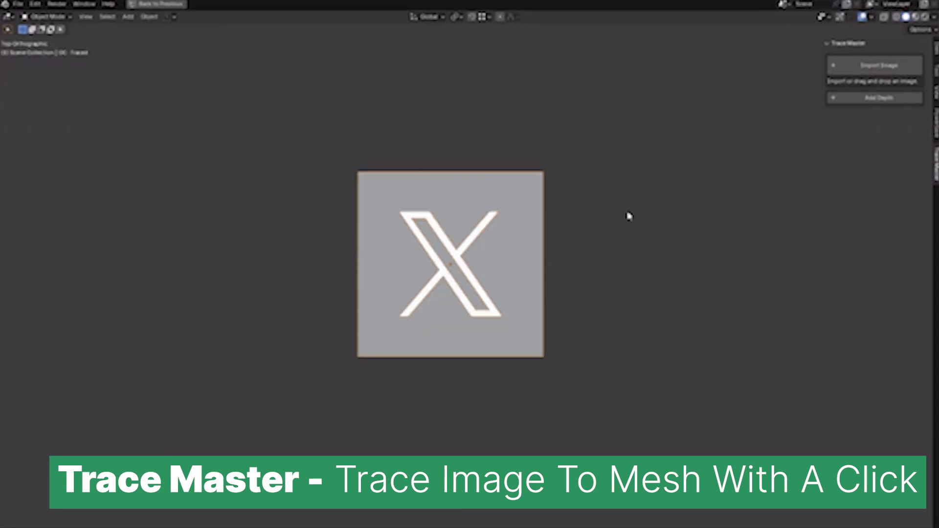
- Move the traced X off its image, thicken its extrusion, convert it to a mesh and auto-smooth it
{"action": "key", "text": "g"}
{"action": "left_click", "coordinate": [778, 220]}
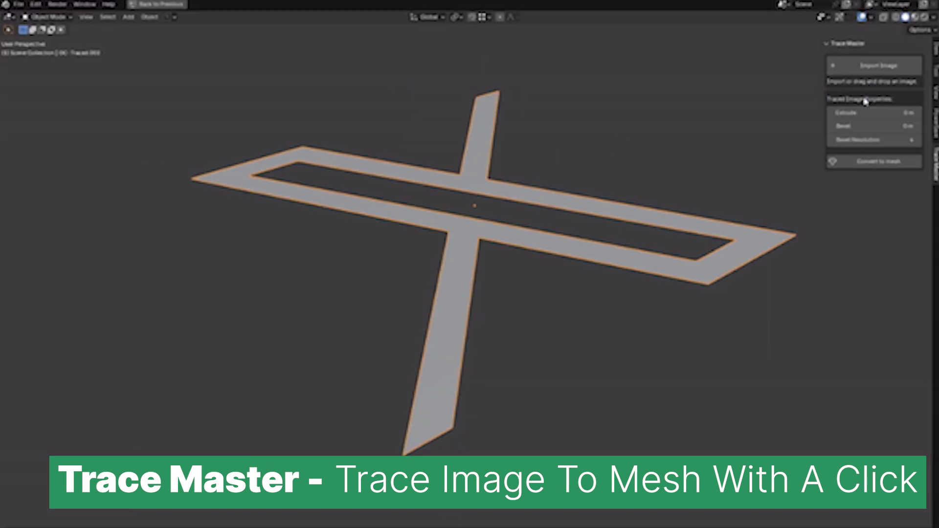
{"action": "left_click_drag", "start_coordinate": [863, 112], "coordinate": [897, 112]}
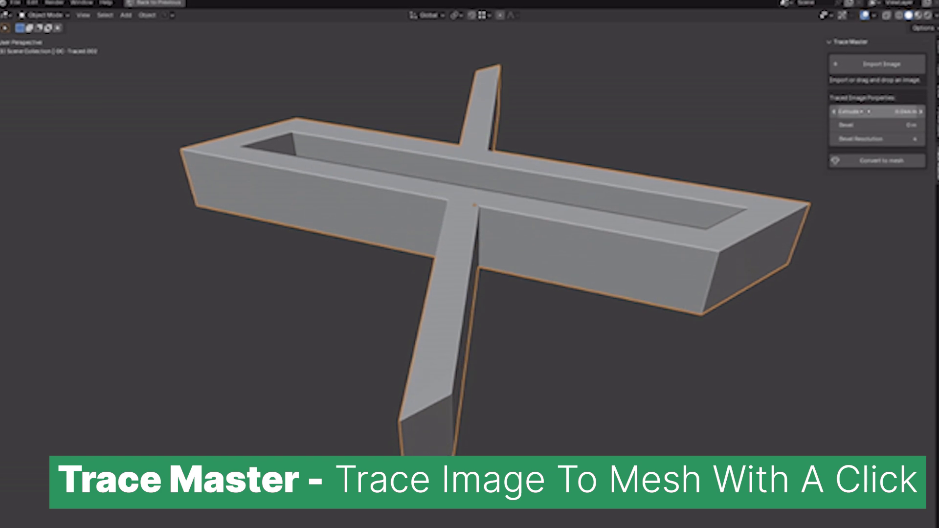
{"action": "left_click", "coordinate": [873, 168]}
{"action": "right_click", "coordinate": [780, 209]}
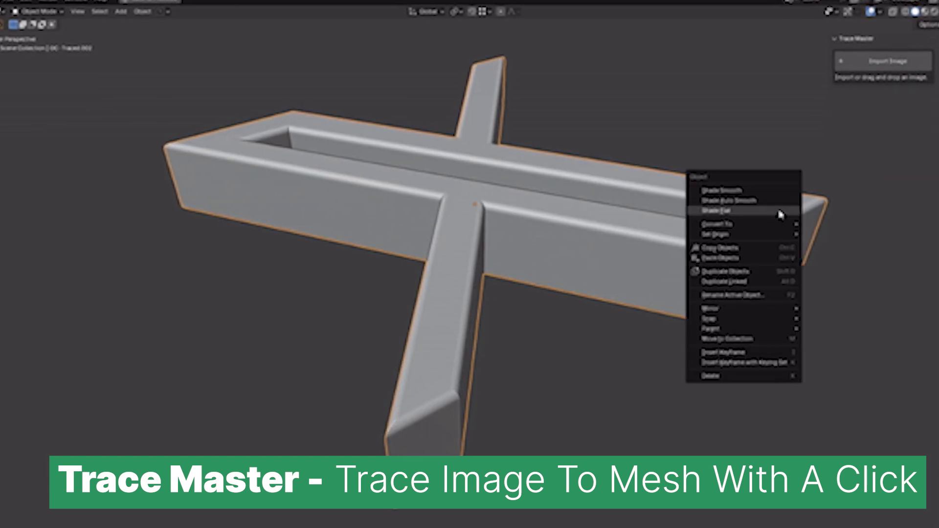
{"action": "left_click", "coordinate": [782, 208]}
{"action": "middle_click_drag", "start_coordinate": [841, 301], "coordinate": [772, 411]}
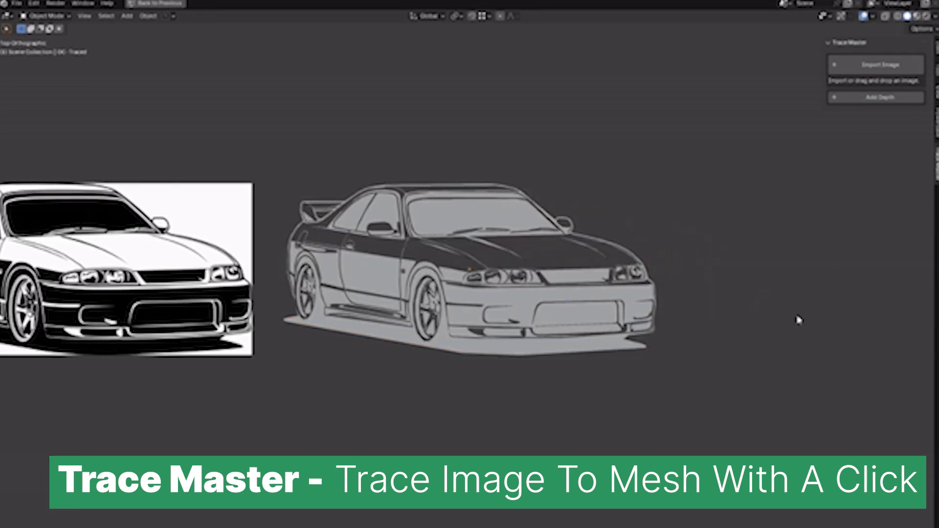
{"action": "scroll", "coordinate": [827, 313], "scroll_direction": "up", "scroll_amount": 2}
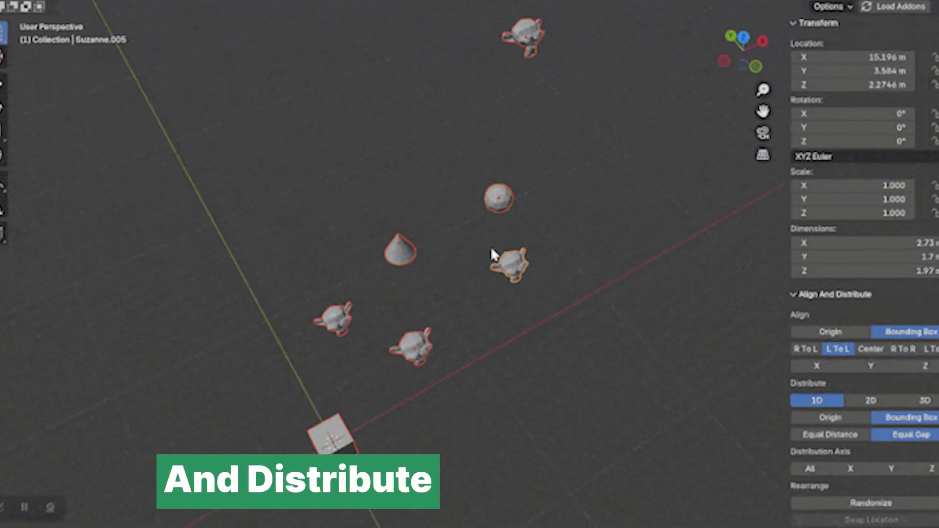
- Distribute the shapes along all axes and line them up on Z with the monkey
{"action": "left_click", "coordinate": [808, 469]}
{"action": "middle_click_drag", "start_coordinate": [467, 261], "coordinate": [266, 428]}
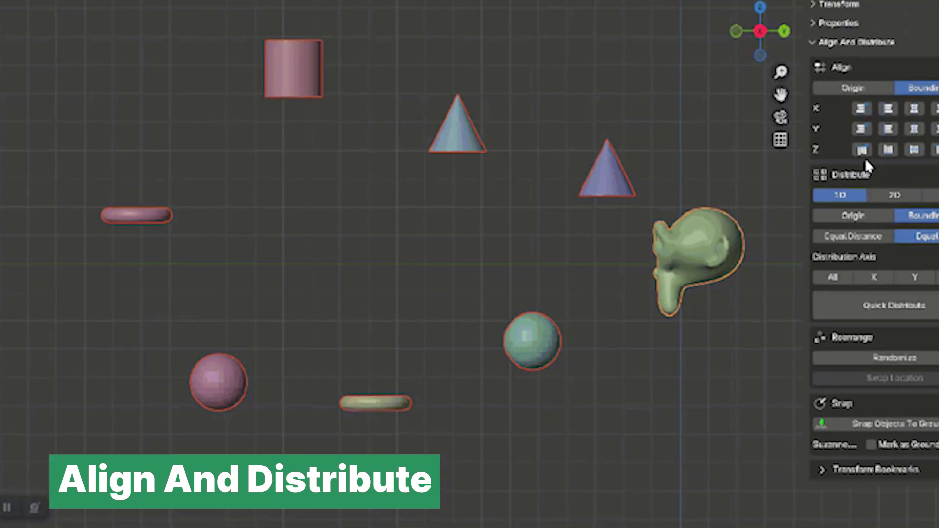
{"action": "left_click", "coordinate": [863, 150]}
{"action": "left_click", "coordinate": [891, 150]}
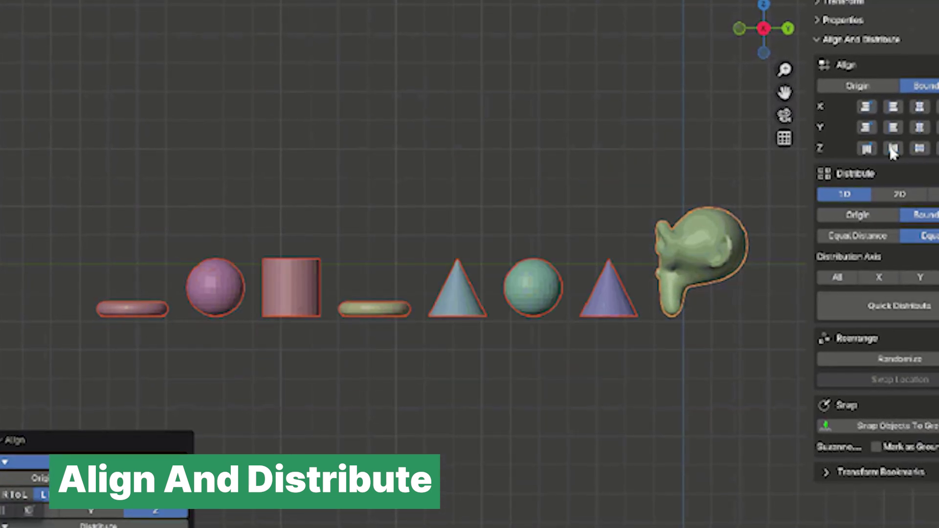
{"action": "left_click", "coordinate": [923, 149]}
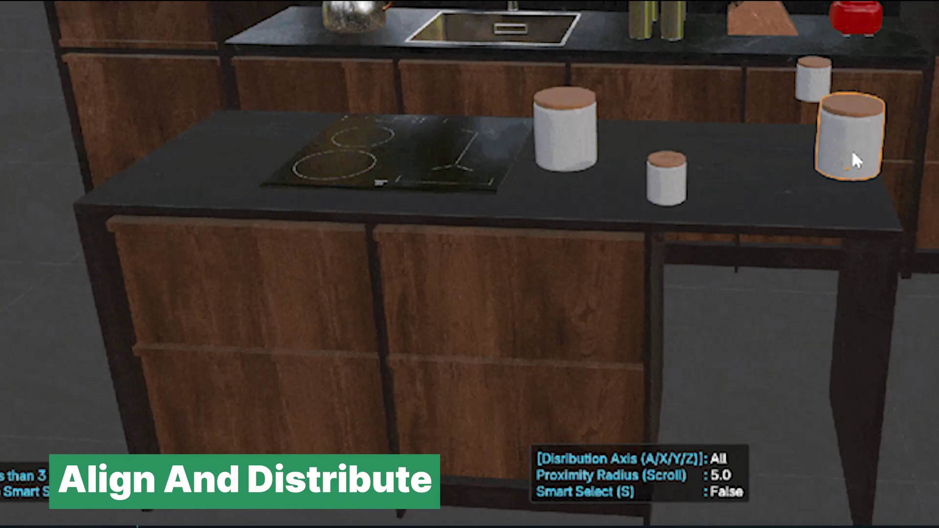
- Pick the two end jars and the island top as the distribution surfaces
{"action": "left_click", "coordinate": [852, 150]}
{"action": "left_click", "coordinate": [576, 114]}
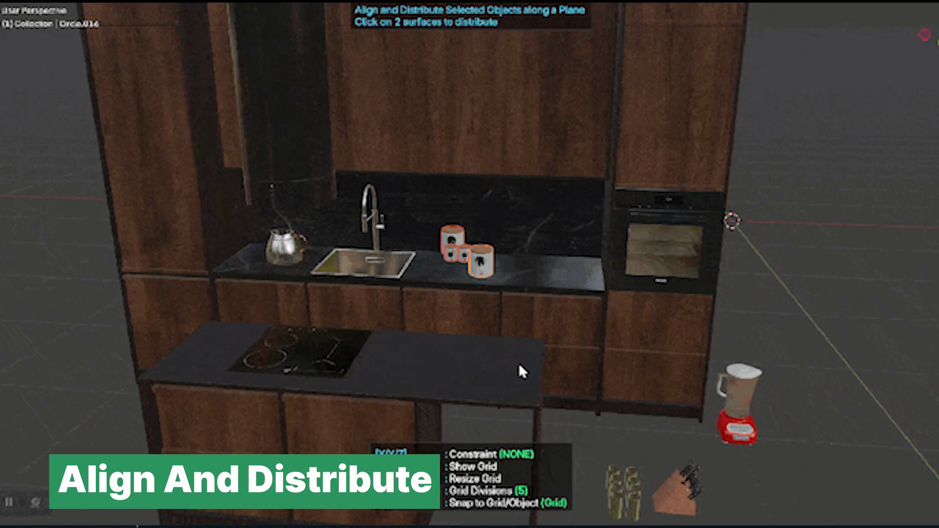
{"action": "left_click", "coordinate": [497, 361]}
{"action": "left_click", "coordinate": [388, 361]}
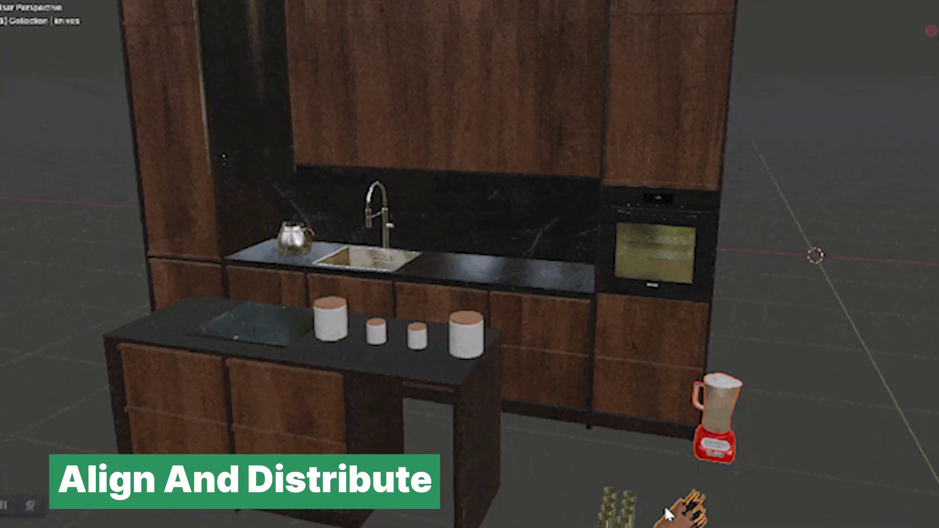
- Distribute the canisters between the right and big left canisters with Equal Gap spacing
{"action": "key", "text": "alt+a"}
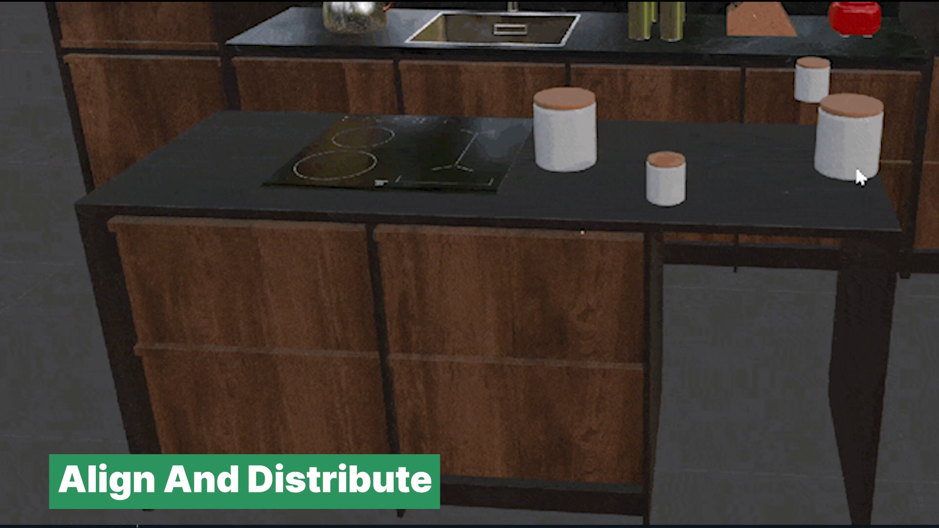
{"action": "left_click", "coordinate": [852, 149]}
{"action": "left_click", "coordinate": [597, 125]}
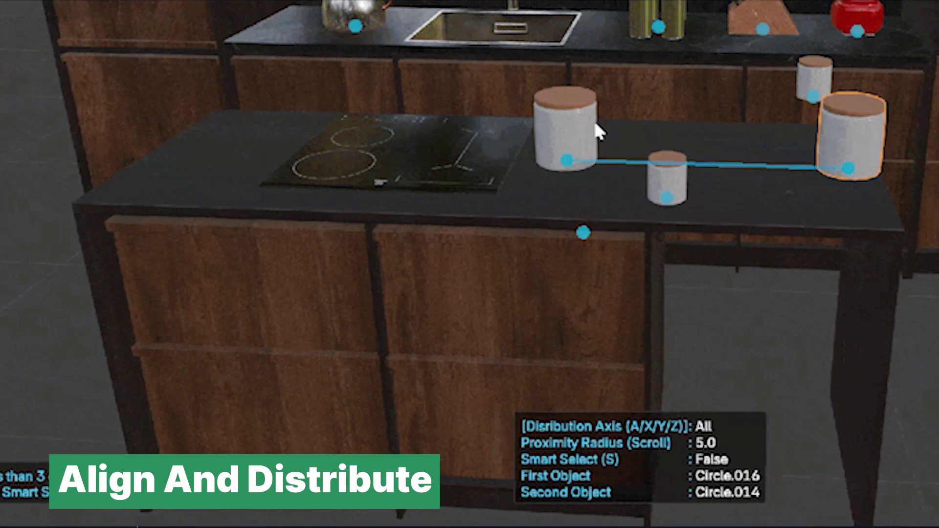
{"action": "scroll", "coordinate": [579, 118], "scroll_direction": "down", "scroll_amount": 4}
{"action": "key", "text": "Return"}
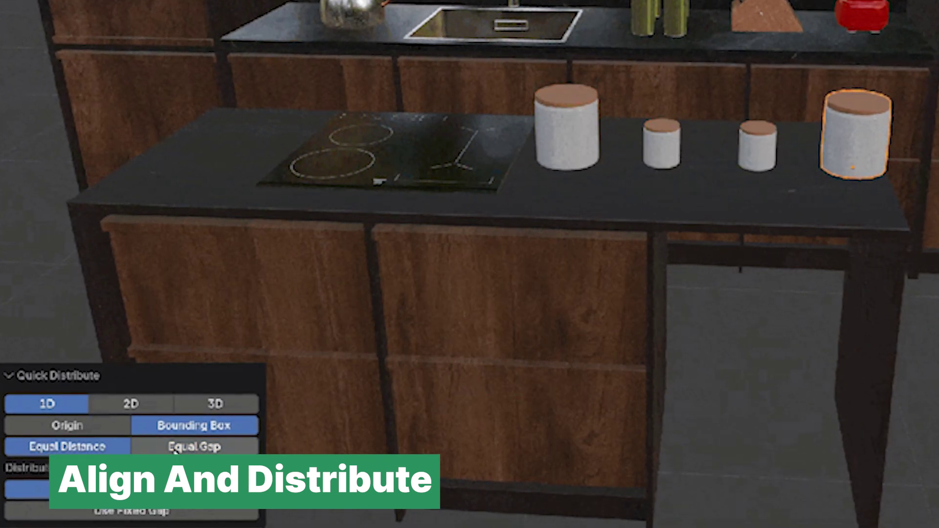
{"action": "left_click", "coordinate": [194, 447]}
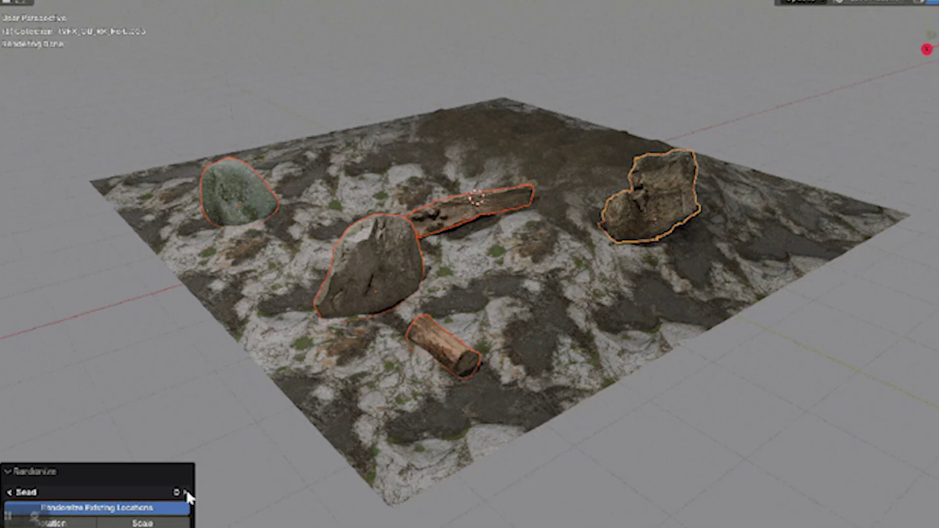
- Re-randomize the rock arrangement several times
{"action": "left_click", "coordinate": [185, 494]}
{"action": "left_click", "coordinate": [185, 494]}
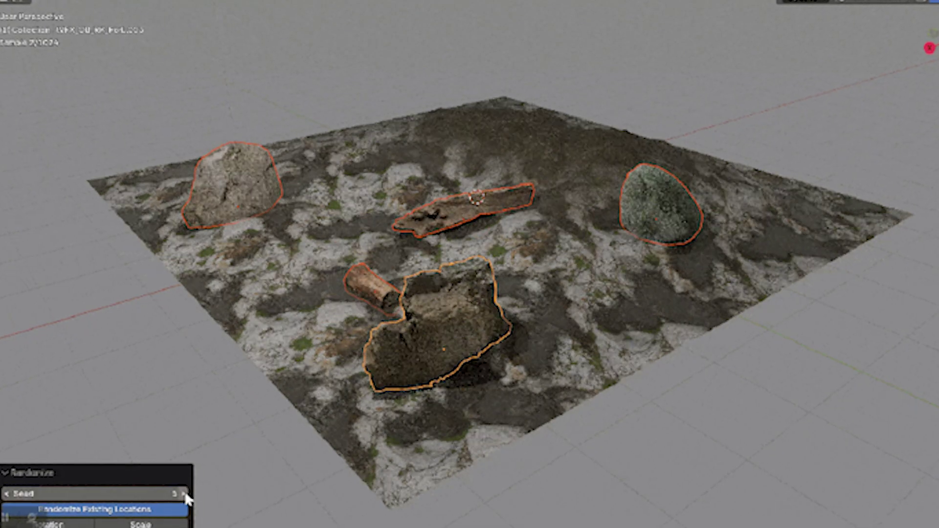
{"action": "left_click", "coordinate": [185, 494]}
{"action": "left_click", "coordinate": [185, 494]}
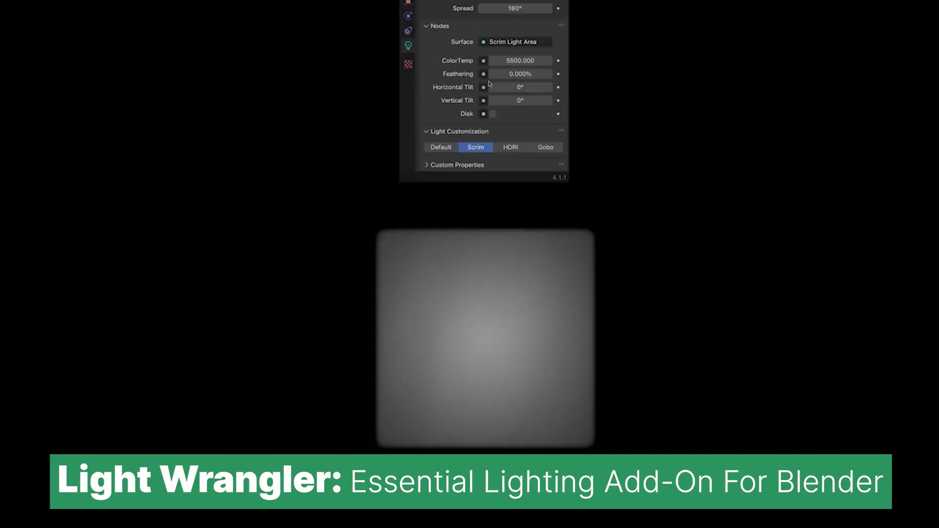
- Increase the scrim's feathering and add area lights for the headphones and Suzanne
{"action": "left_click_drag", "start_coordinate": [488, 83], "coordinate": [508, 83]}
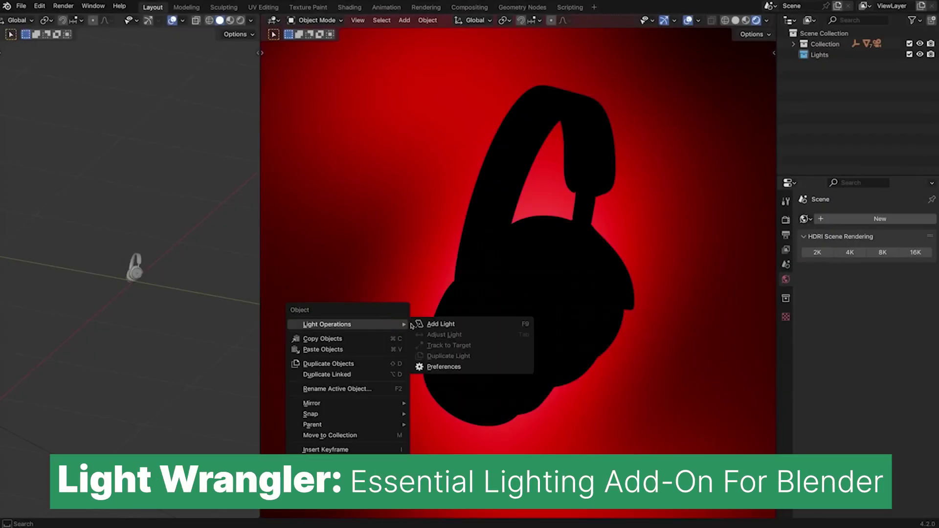
{"action": "left_click", "coordinate": [438, 324]}
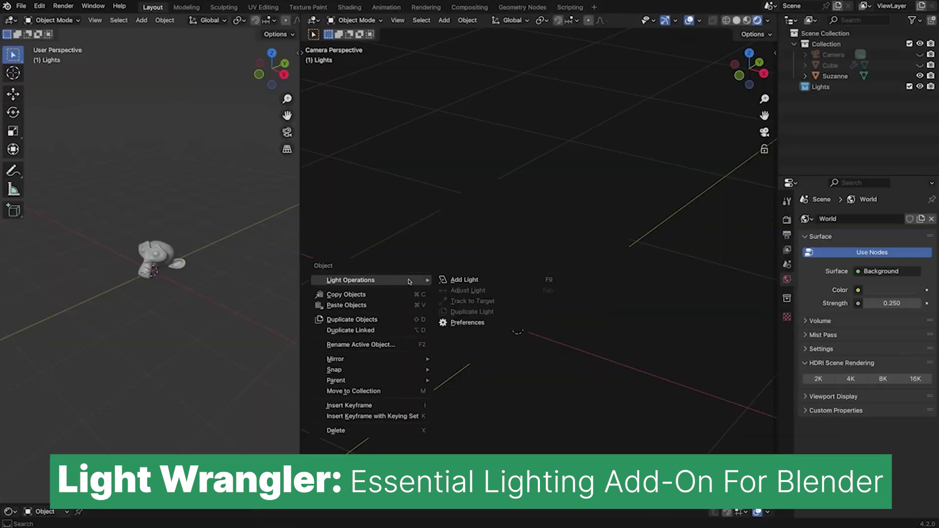
{"action": "left_click", "coordinate": [464, 279]}
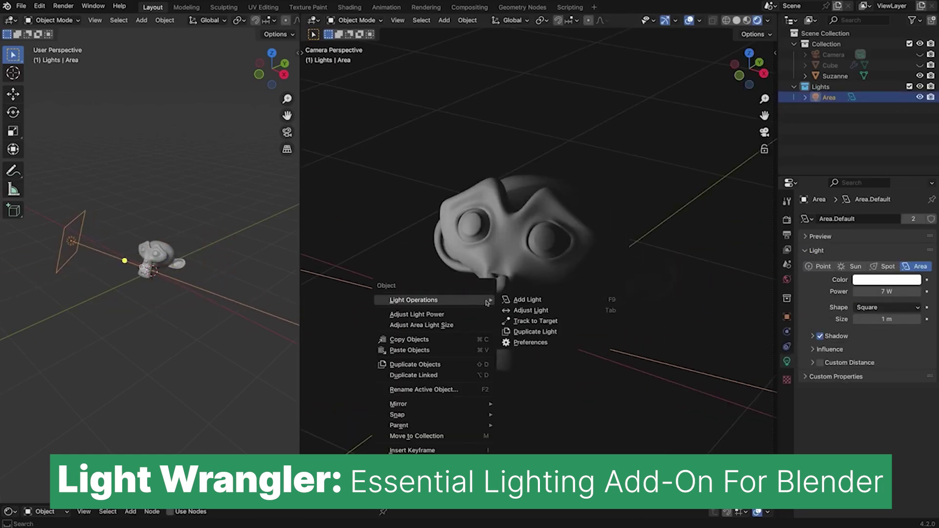
{"action": "left_click", "coordinate": [515, 300]}
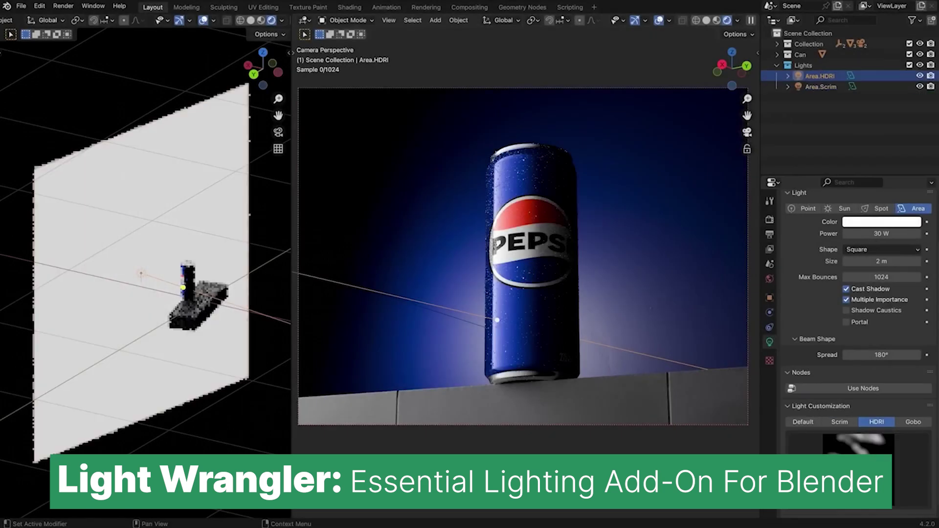
- Apply a vertical-stripe gobo to the scrim and set its colour temperature to 3000
{"action": "left_click", "coordinate": [858, 455]}
{"action": "left_click", "coordinate": [545, 169]}
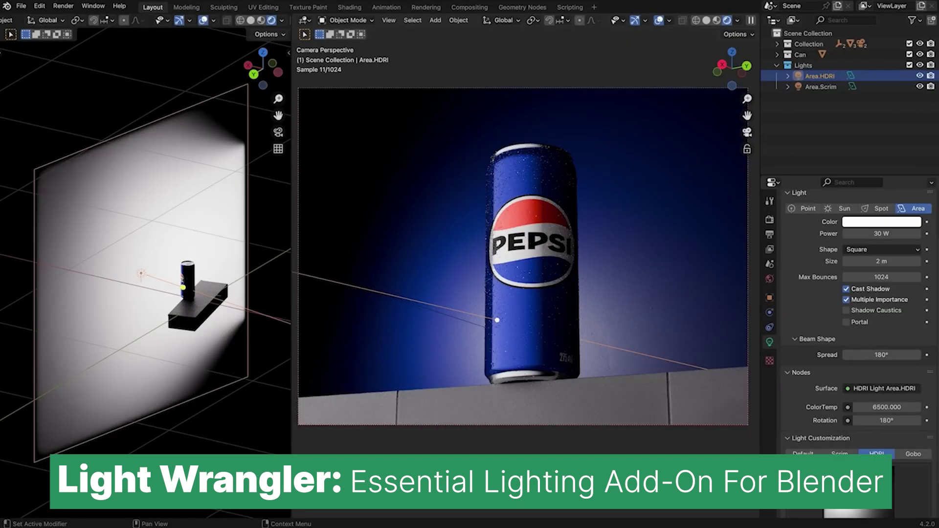
{"action": "left_click", "coordinate": [858, 445]}
{"action": "left_click", "coordinate": [449, 97]}
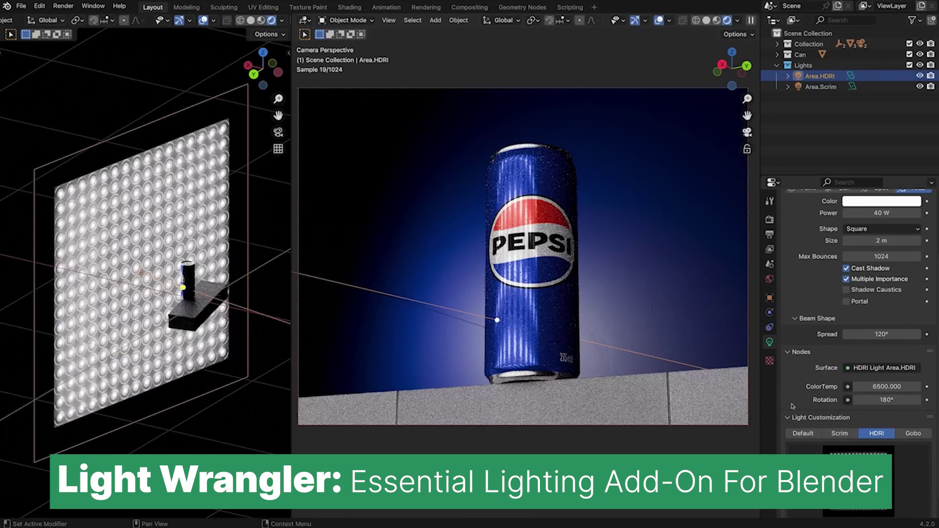
{"action": "type", "text": "3000"}
{"action": "key", "text": "Return"}
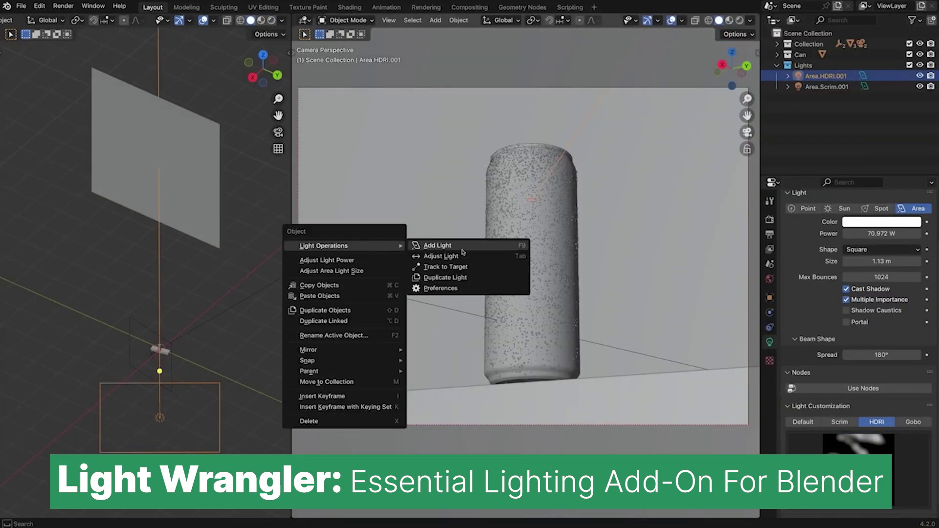
- Project bare-tree branch shadows, then switch the gobo to the fire-escape pattern
{"action": "left_click", "coordinate": [440, 288]}
{"action": "scroll", "coordinate": [587, 314], "scroll_direction": "down", "scroll_amount": 5}
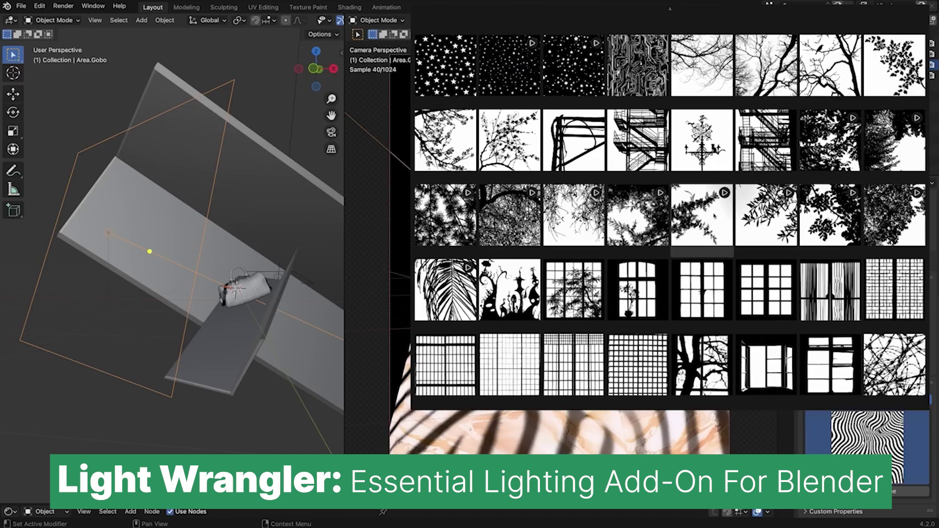
{"action": "scroll", "coordinate": [715, 216], "scroll_direction": "up", "scroll_amount": 5}
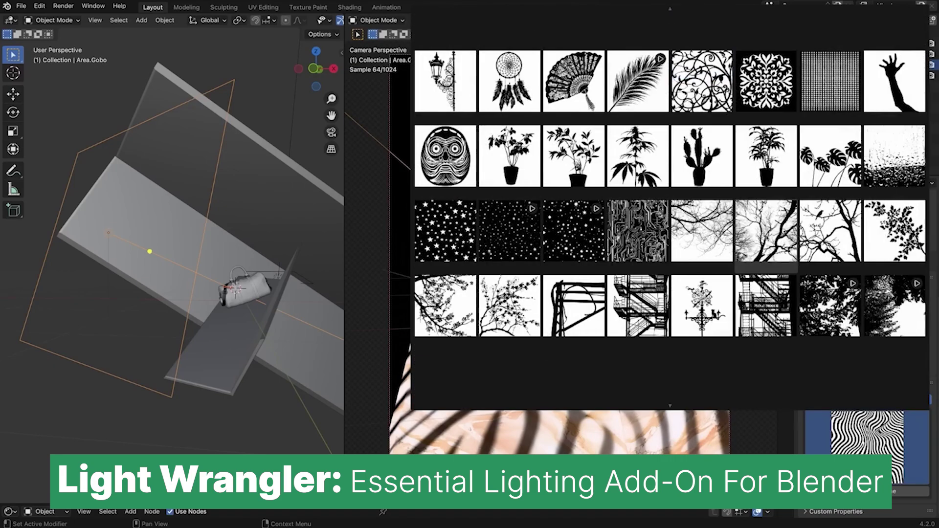
{"action": "left_click", "coordinate": [768, 237]}
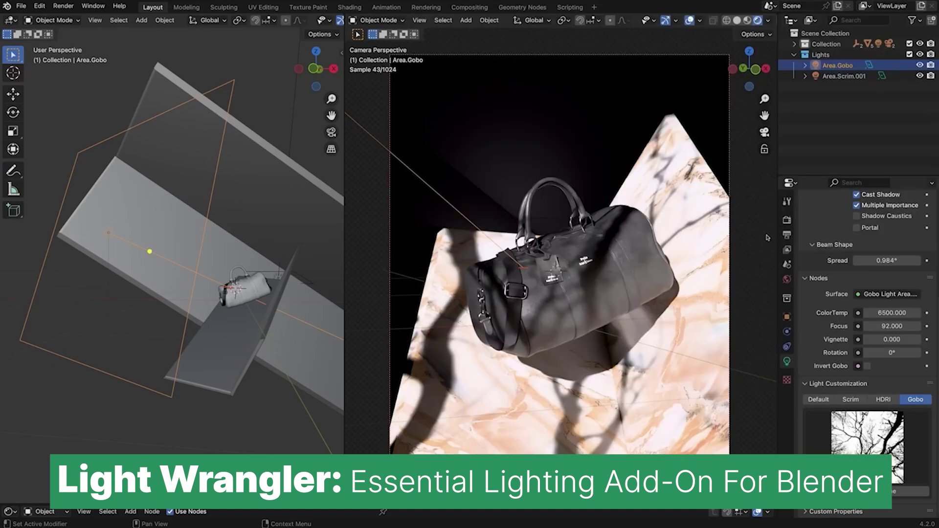
{"action": "left_click", "coordinate": [854, 430]}
{"action": "left_click", "coordinate": [653, 140]}
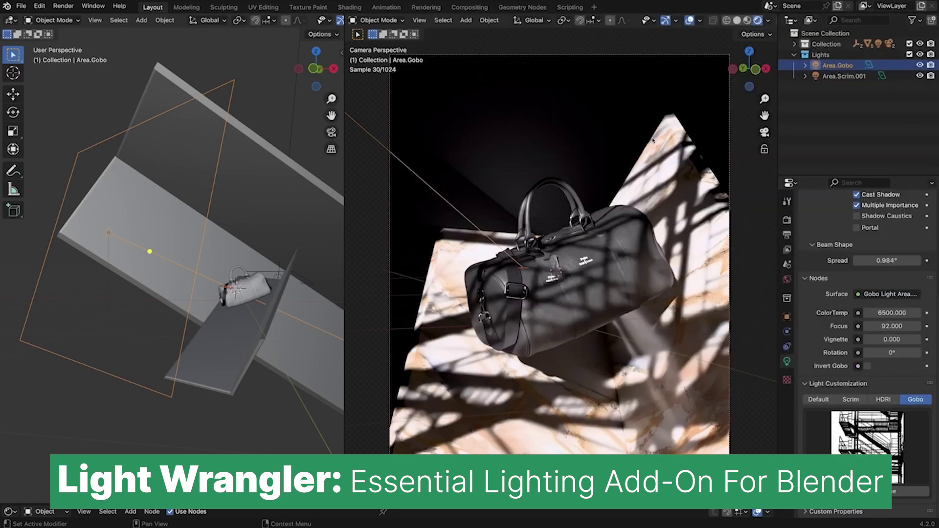
- Give the point light an IES beam profile
{"action": "left_click", "coordinate": [866, 445]}
{"action": "scroll", "coordinate": [670, 196], "scroll_direction": "up", "scroll_amount": 3}
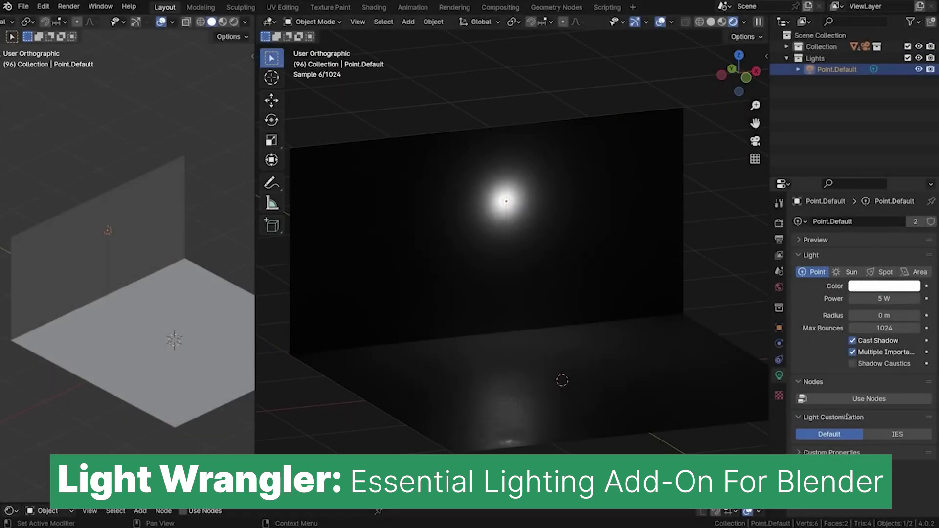
{"action": "scroll", "coordinate": [895, 437], "scroll_direction": "down", "scroll_amount": 3}
{"action": "left_click", "coordinate": [882, 454]}
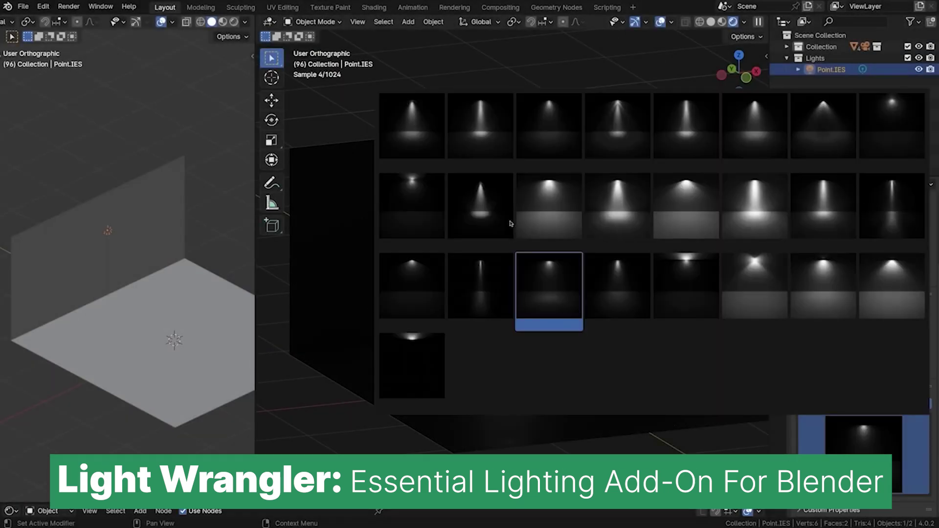
{"action": "left_click", "coordinate": [823, 132]}
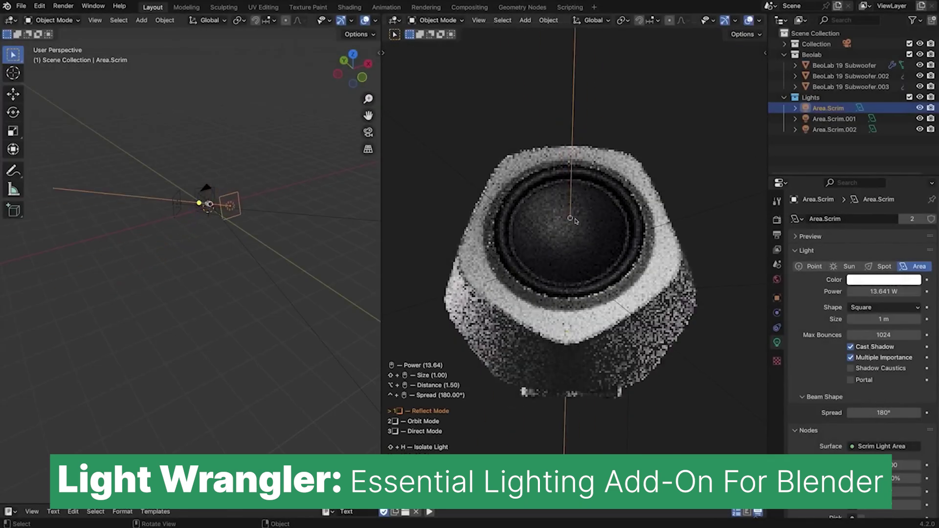
- Unhide and isolate the scrim light, re-aim it, and select Area.Scrim.001
{"action": "key", "text": "h"}
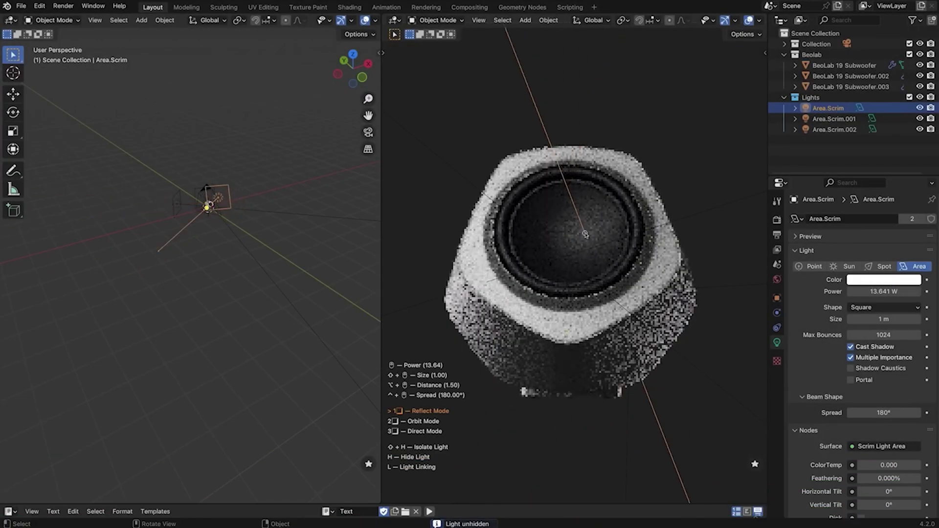
{"action": "key", "text": "shift+h"}
{"action": "left_click", "coordinate": [597, 259]}
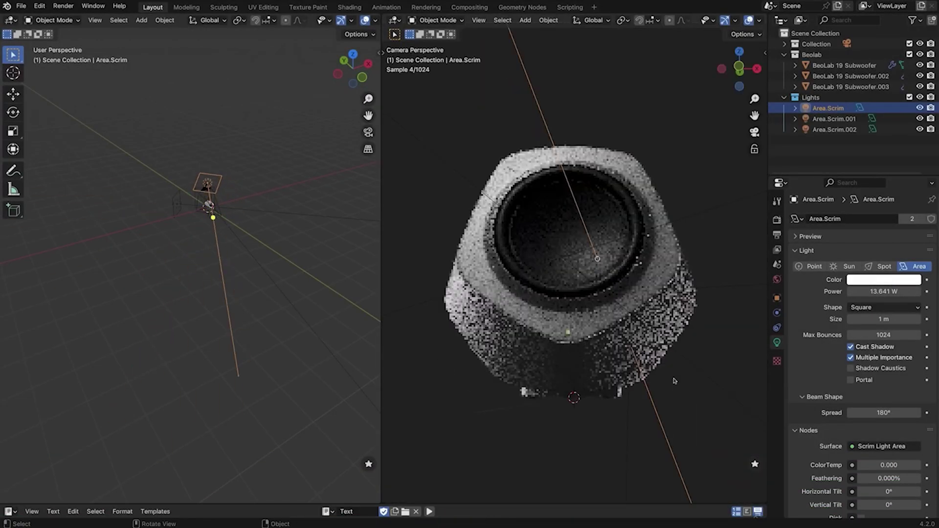
{"action": "left_click", "coordinate": [809, 119]}
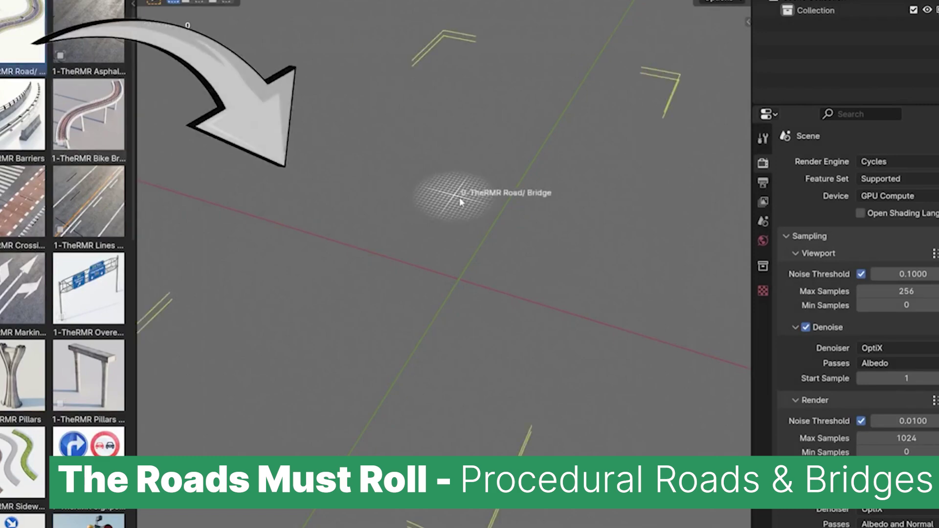
- Drop the 0-TheRMR Road/ Bridge asset into the scene and extend its curve into a long S-shape
{"action": "left_click_drag", "start_coordinate": [537, 263], "coordinate": [530, 294]}
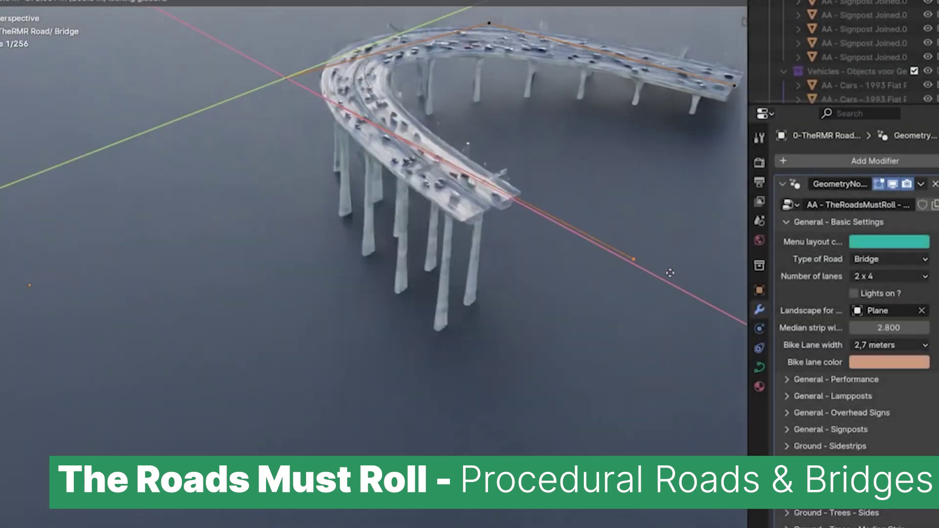
{"action": "mouse_move", "coordinate": [670, 273]}
{"action": "left_mouse_down"}
{"action": "mouse_move", "coordinate": [679, 318]}
{"action": "mouse_move", "coordinate": [587, 331]}
{"action": "left_mouse_up"}
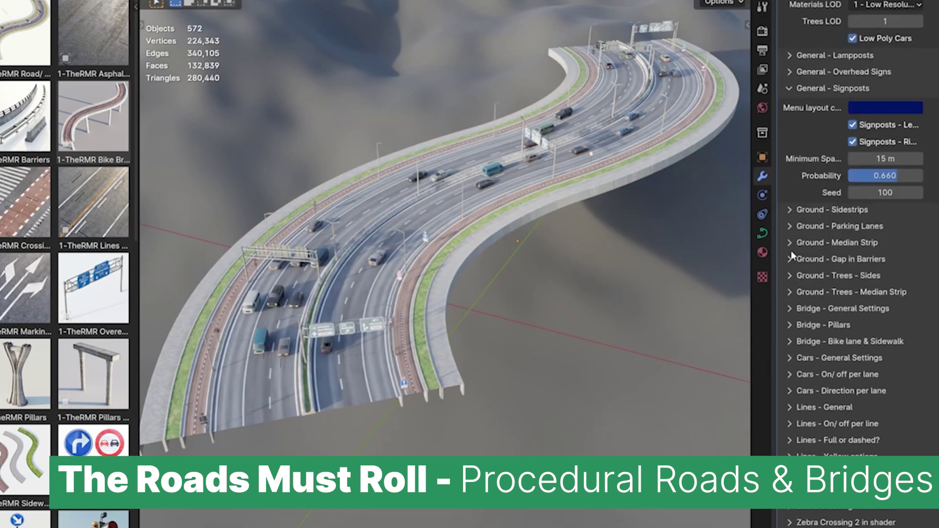
- Set Type of Road to Bridge, lower one curve point, and tick Lights on
{"action": "left_click", "coordinate": [793, 248]}
{"action": "scroll", "coordinate": [797, 266], "scroll_direction": "down", "scroll_amount": 4}
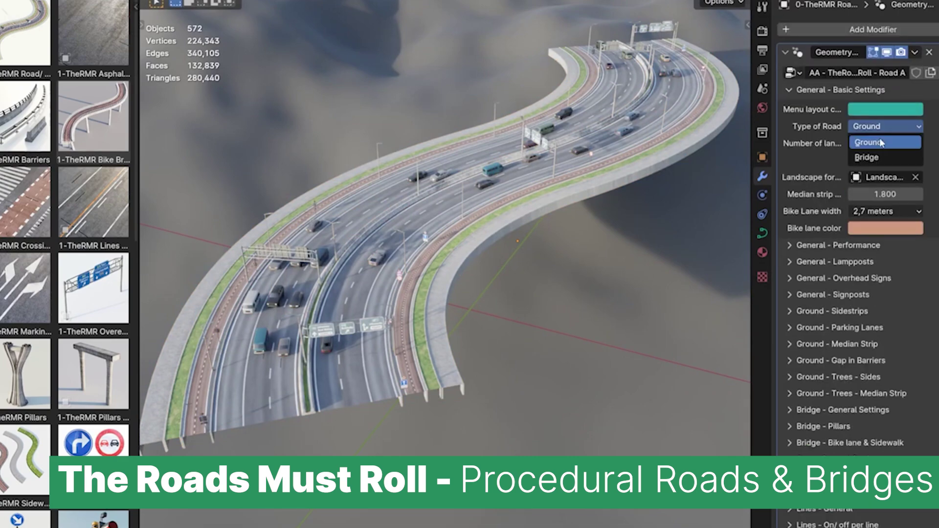
{"action": "left_click", "coordinate": [883, 159]}
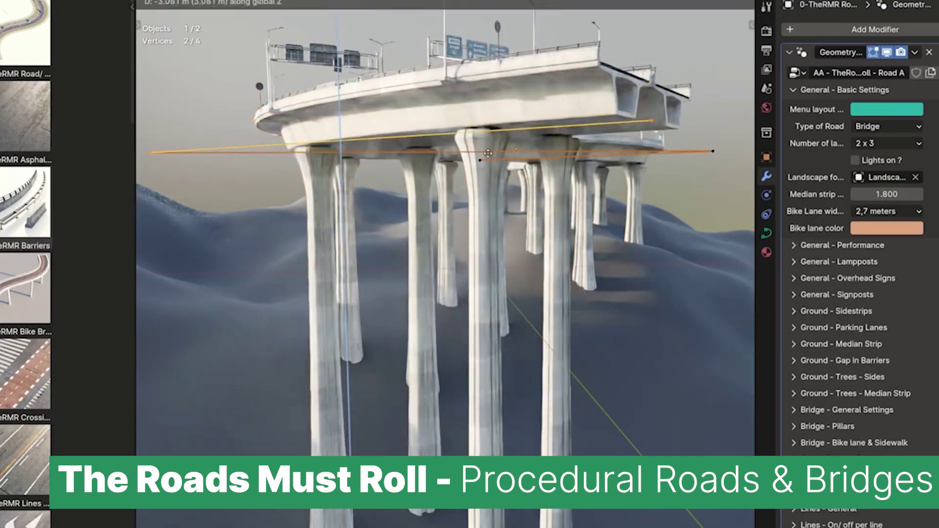
{"action": "left_click", "coordinate": [495, 395]}
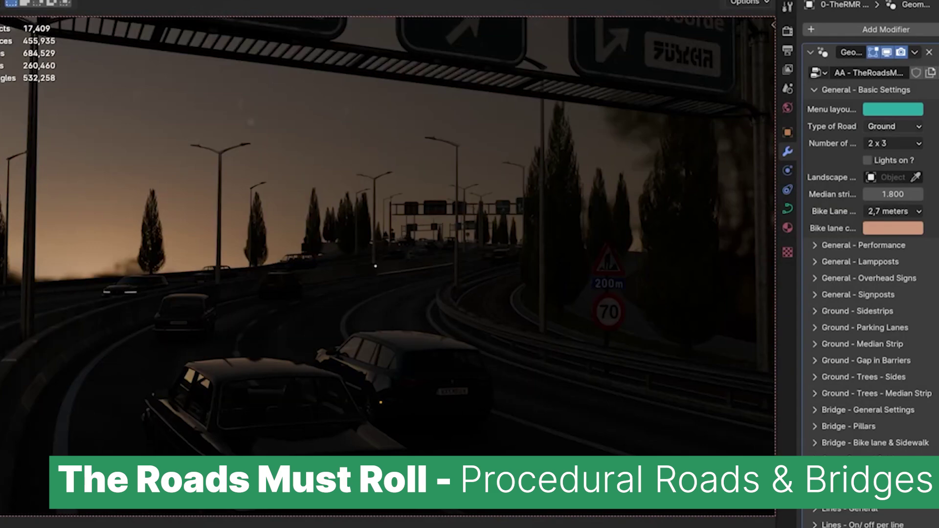
{"action": "left_click", "coordinate": [866, 160]}
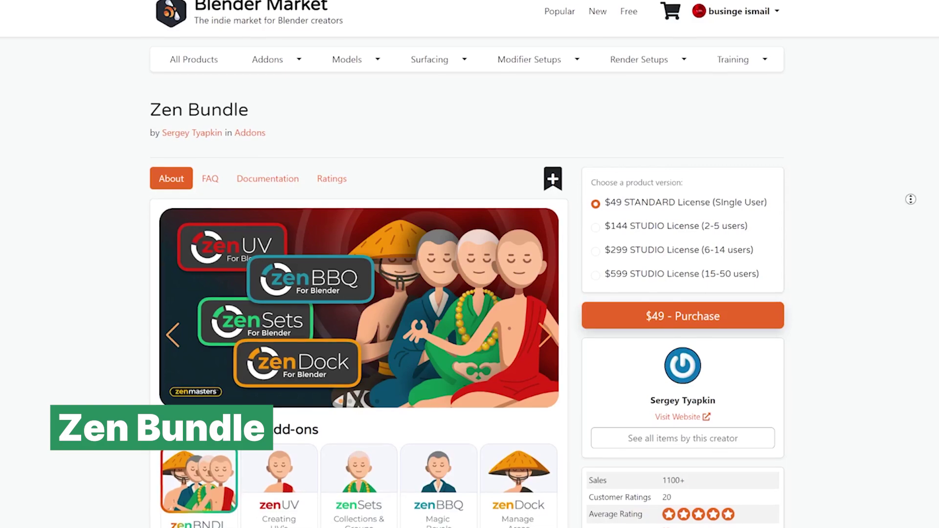
- Scroll the Zen Bundle page down to the Zen UV, Zen Sets, Zen Dock and Zen BBQ descriptions
{"action": "scroll", "coordinate": [910, 199], "scroll_direction": "down", "scroll_amount": 2}
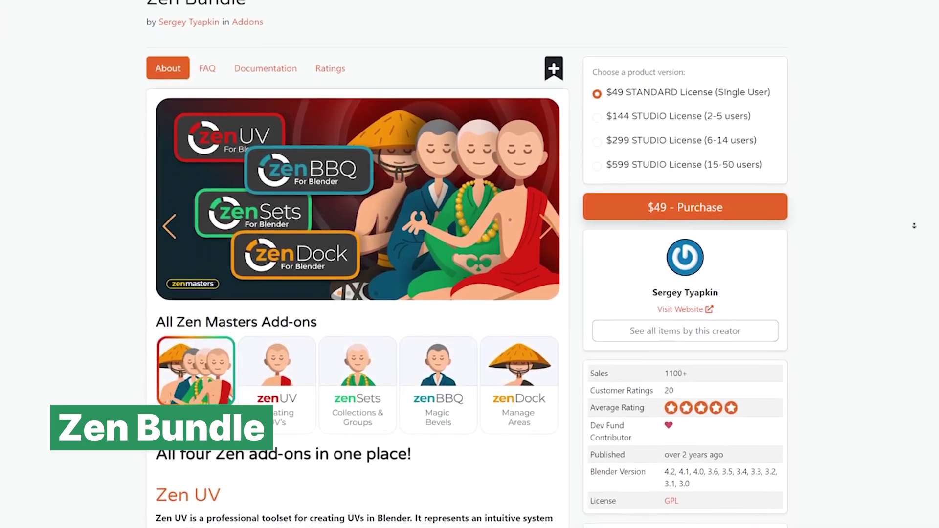
{"action": "scroll", "coordinate": [914, 225], "scroll_direction": "down", "scroll_amount": 3}
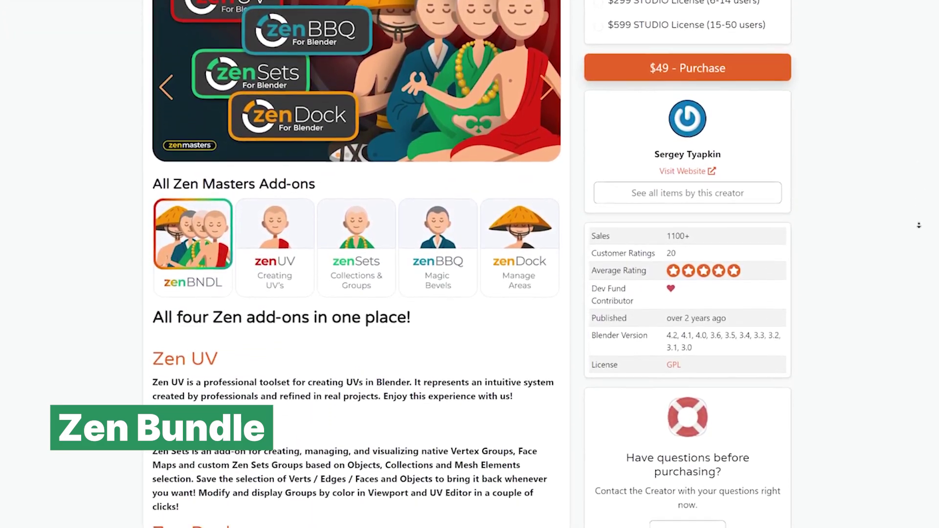
{"action": "scroll", "coordinate": [919, 225], "scroll_direction": "down", "scroll_amount": 3}
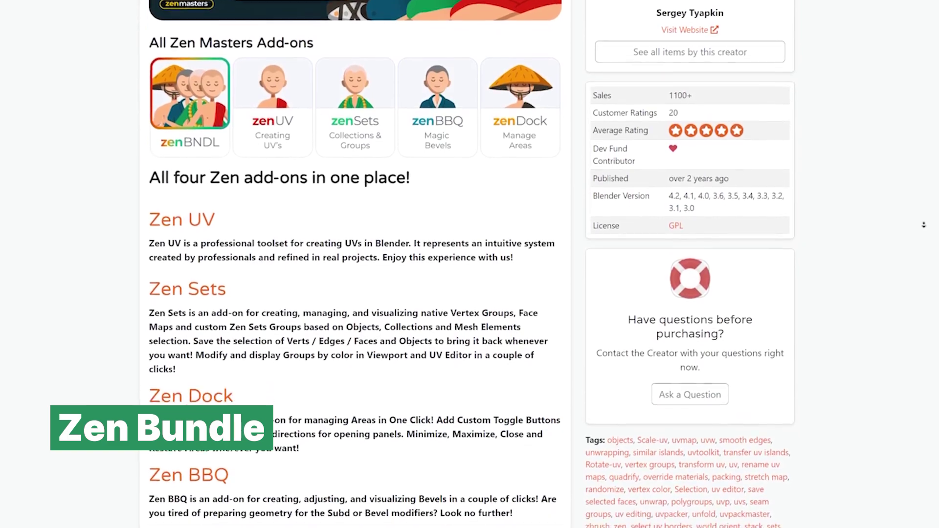
{"action": "scroll", "coordinate": [923, 225], "scroll_direction": "down", "scroll_amount": 3}
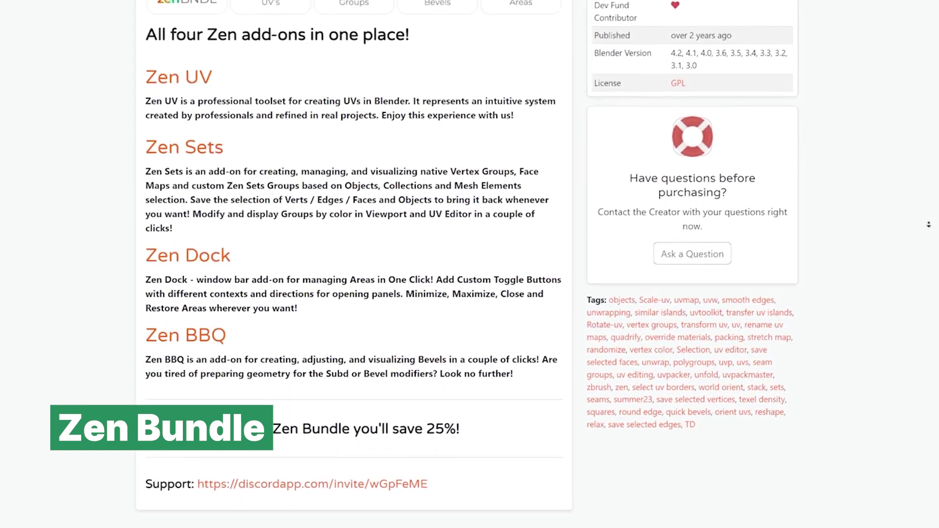
{"action": "scroll", "coordinate": [929, 225], "scroll_direction": "down", "scroll_amount": 1}
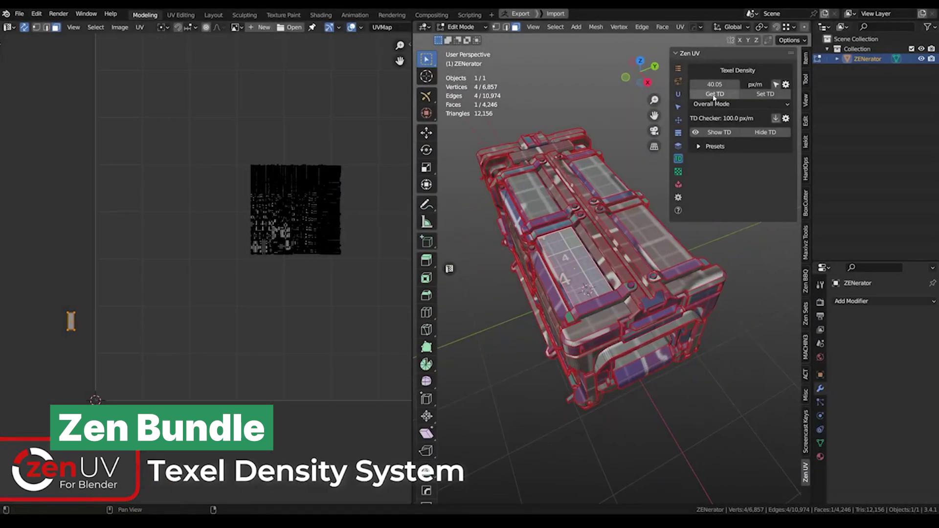
- Set a 40.05 px/m texel density on every island of the whole crate mesh
{"action": "mouse_move", "coordinate": [631, 202]}
{"action": "middle_mouse_down"}
{"action": "mouse_move", "coordinate": [587, 202]}
{"action": "mouse_move", "coordinate": [630, 202]}
{"action": "middle_mouse_up"}
{"action": "key", "text": "a"}
{"action": "left_click", "coordinate": [765, 93]}
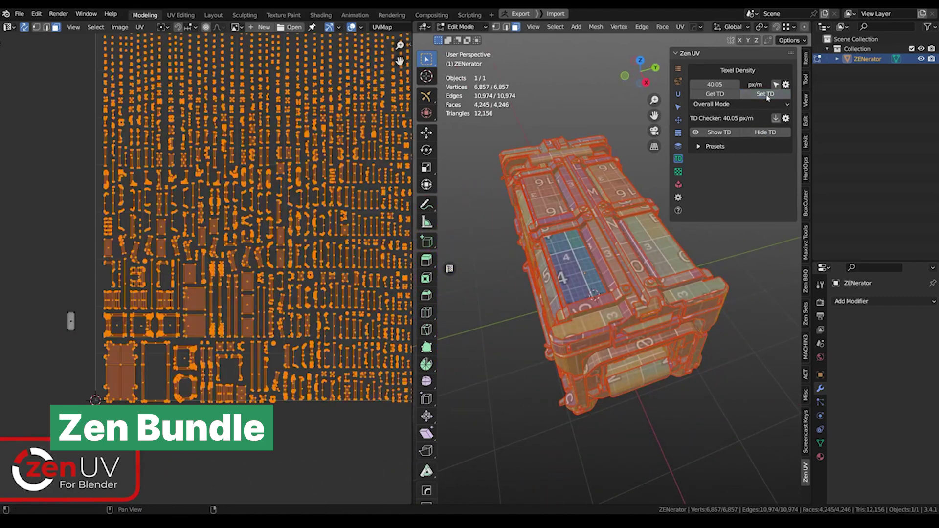
{"action": "key", "text": "alt+a"}
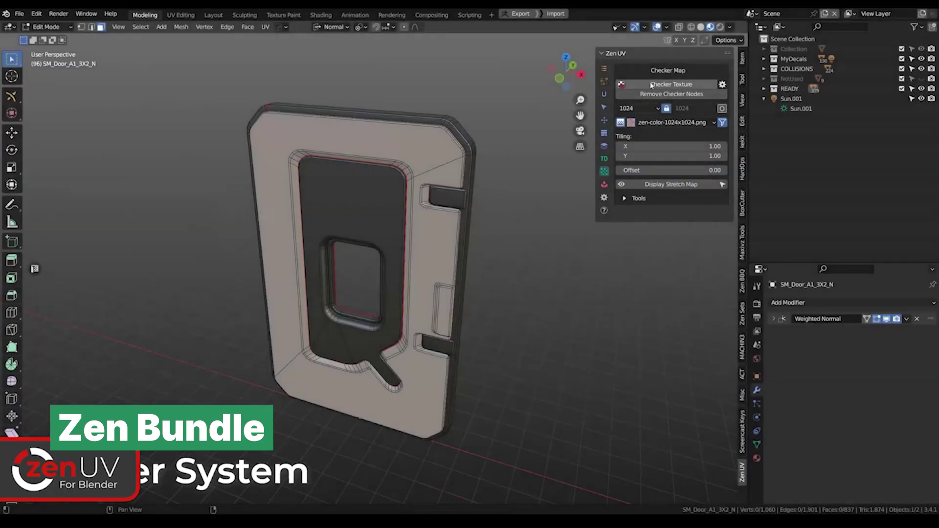
- Cover the door with a 4096 zen-orient checker, shift its offset, and show the stretch map
{"action": "left_click", "coordinate": [652, 85]}
{"action": "left_click", "coordinate": [628, 152]}
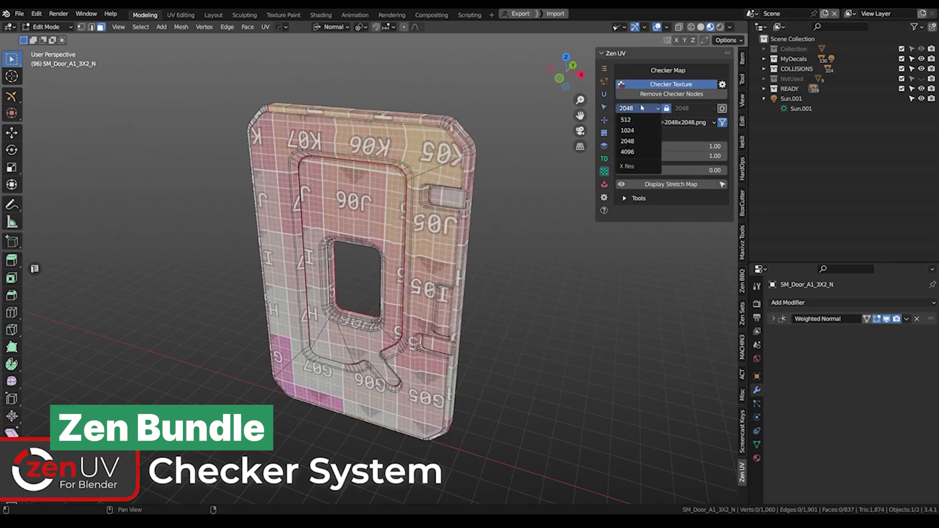
{"action": "left_click", "coordinate": [660, 145]}
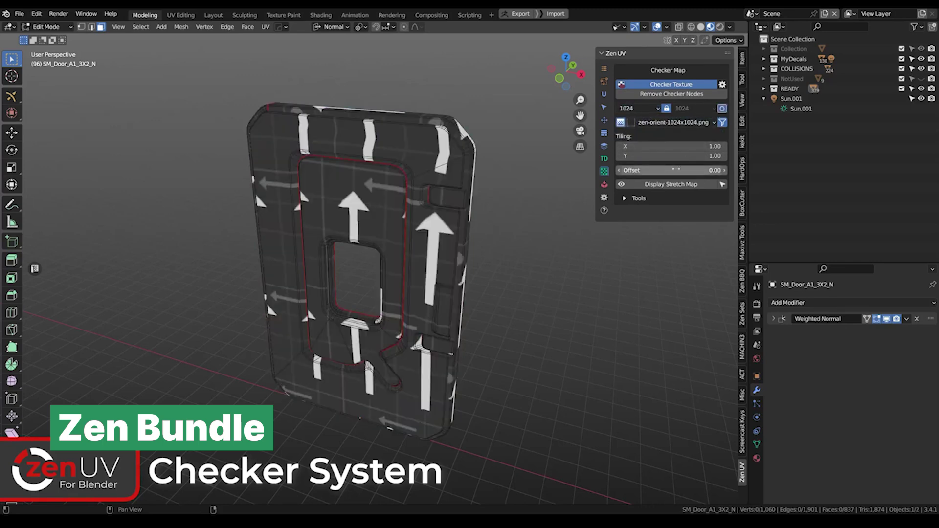
{"action": "left_click_drag", "start_coordinate": [672, 170], "coordinate": [695, 170]}
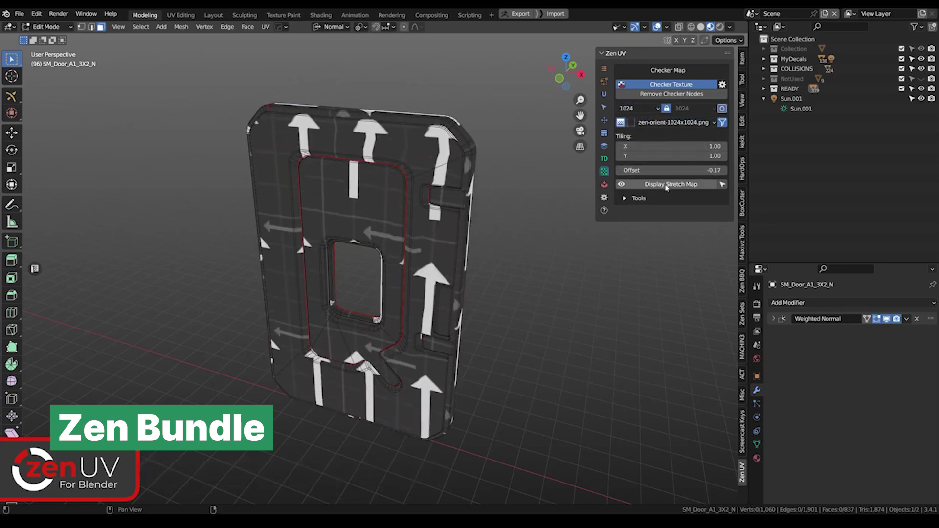
{"action": "left_click", "coordinate": [666, 185]}
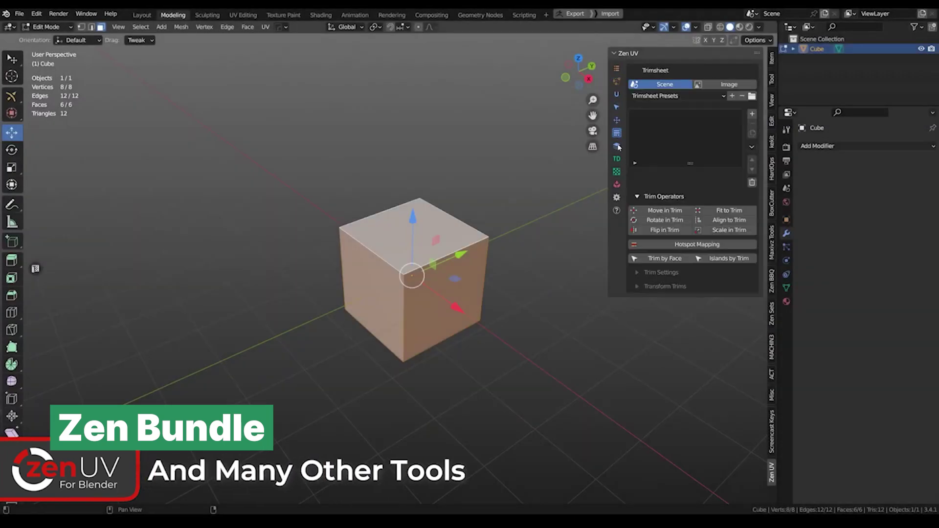
- Switch Zen UV to its UV maps, seams and unwrap tool group
{"action": "left_click", "coordinate": [618, 145]}
{"action": "left_click", "coordinate": [617, 132]}
{"action": "left_click", "coordinate": [617, 122]}
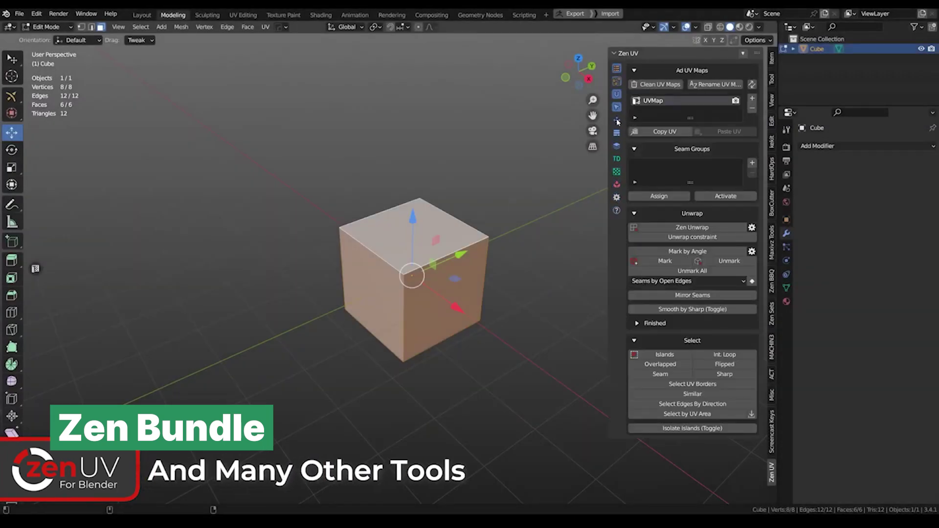
{"action": "scroll", "coordinate": [617, 199], "scroll_direction": "down", "scroll_amount": 10}
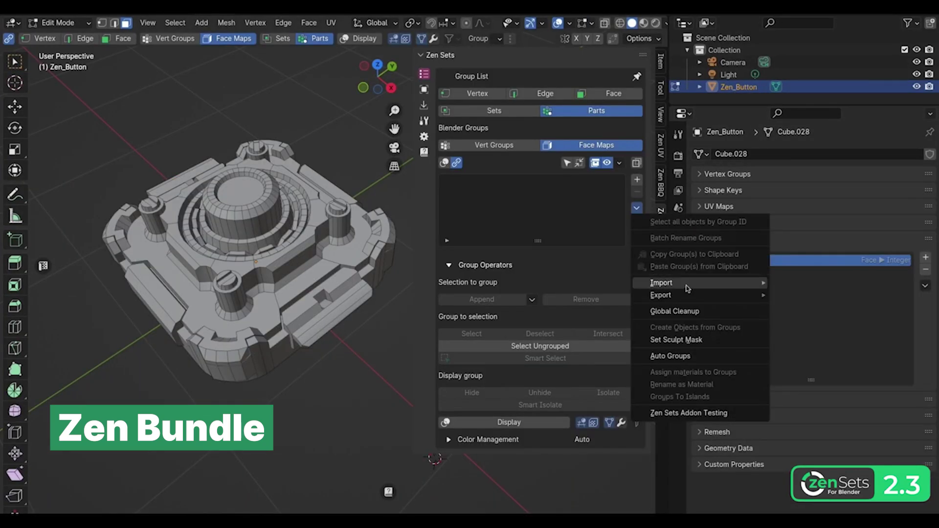
- Import the face_maps attribute as Zen Sets groups, then connect Face Parts into Extrude Mesh
{"action": "key", "text": "Return"}
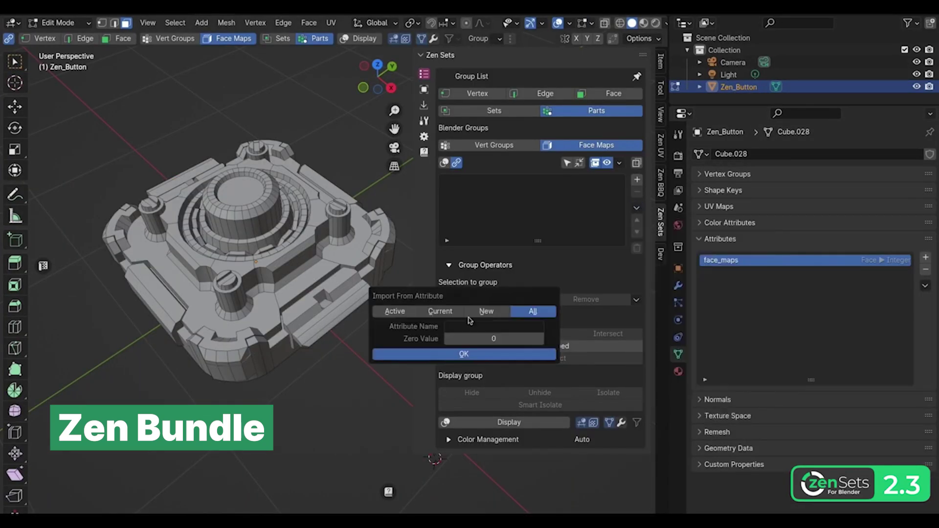
{"action": "key", "text": "Return"}
{"action": "left_click", "coordinate": [447, 165]}
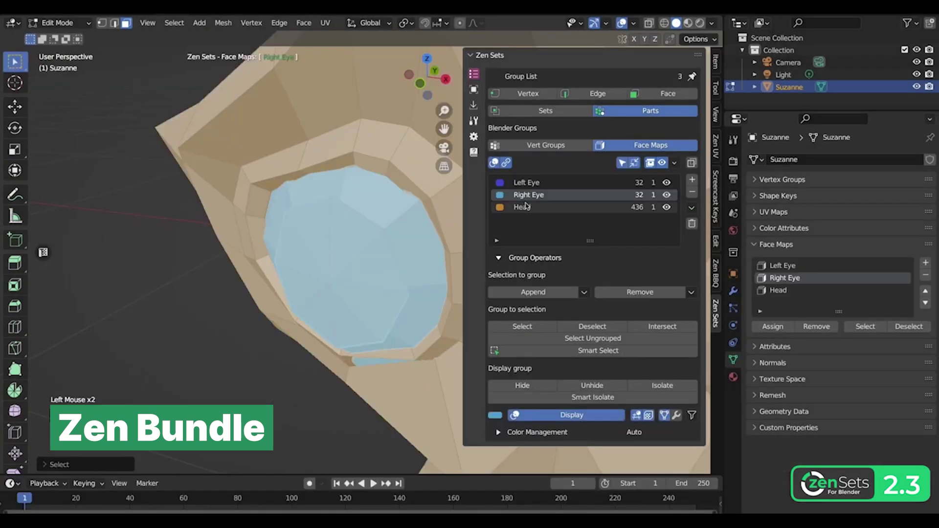
{"action": "left_click", "coordinate": [526, 207], "text": "ctrl"}
{"action": "left_click", "coordinate": [667, 207], "text": "shift"}
{"action": "left_click", "coordinate": [465, 231]}
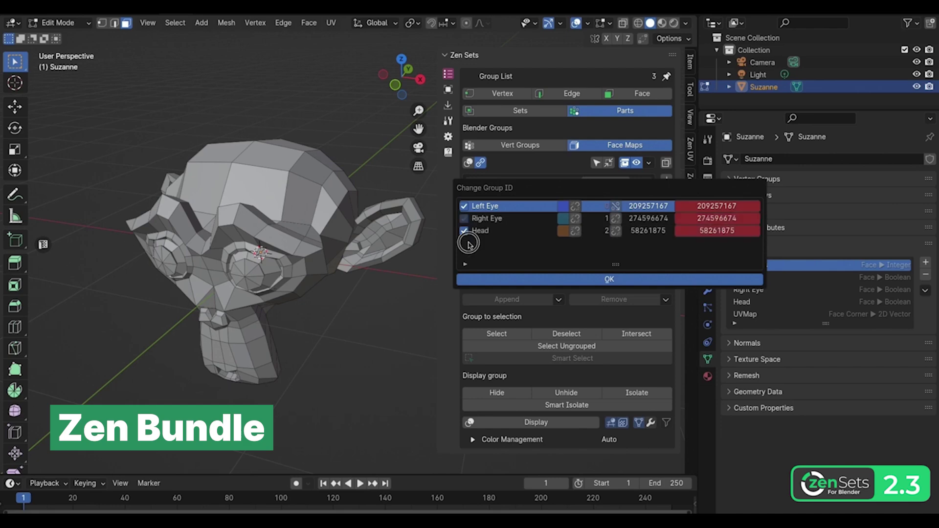
{"action": "left_click", "coordinate": [610, 280]}
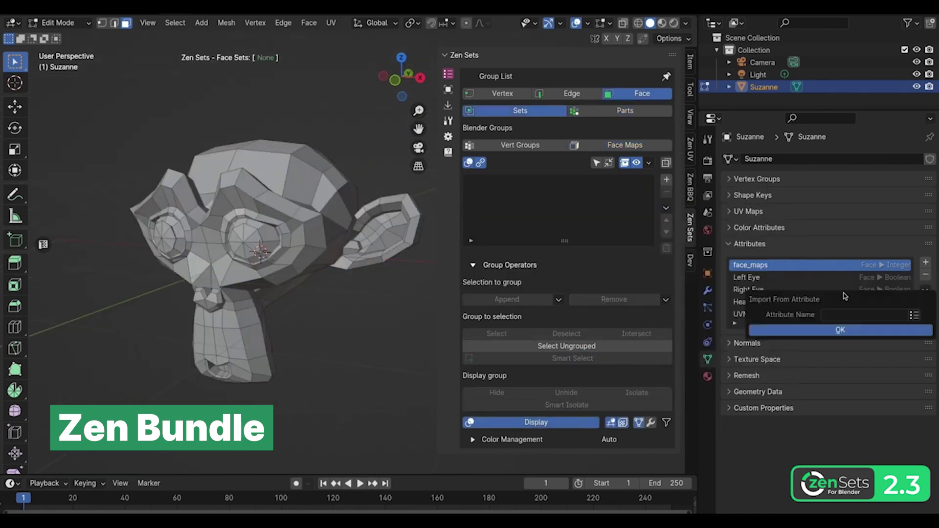
{"action": "left_click", "coordinate": [630, 379]}
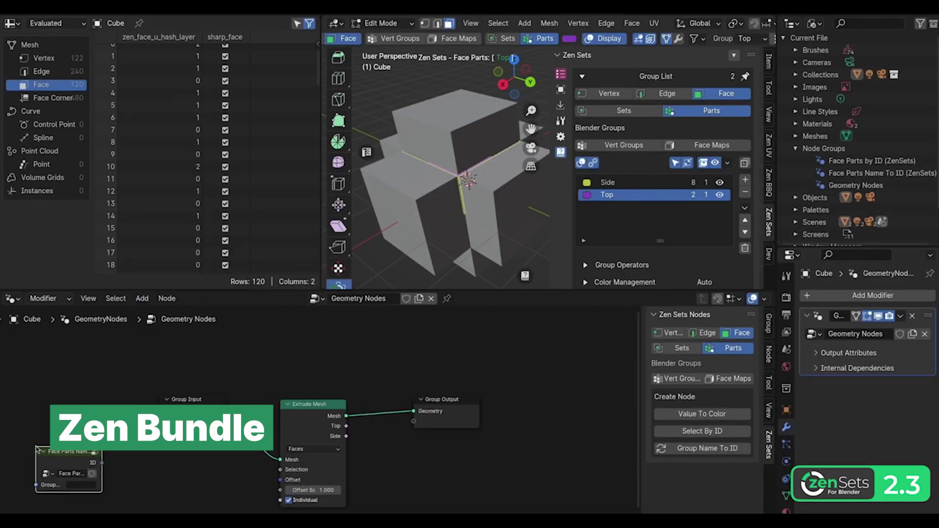
{"action": "left_click_drag", "start_coordinate": [37, 449], "coordinate": [150, 453]}
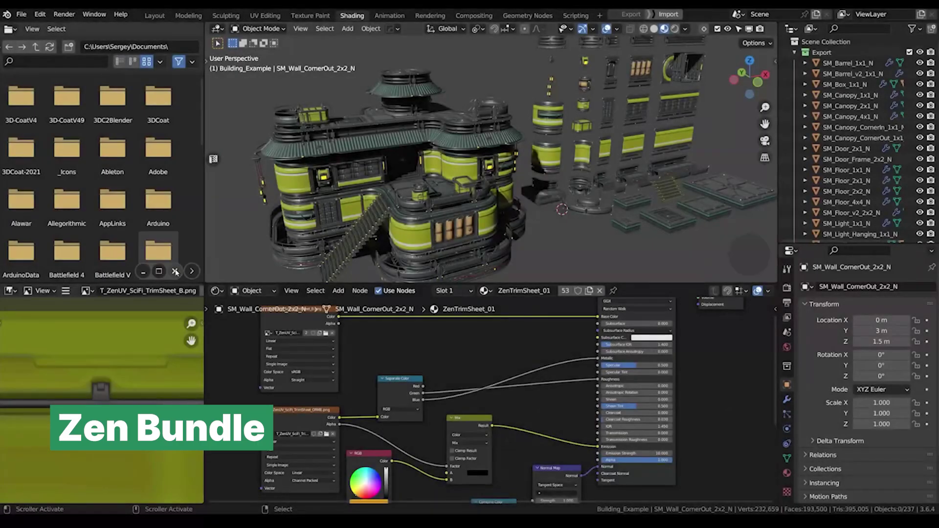
- Collapse the file browser, image editor and viewport areas into toggles, with the Outliner at Most Left
{"action": "left_click", "coordinate": [175, 272]}
{"action": "left_click", "coordinate": [175, 493]}
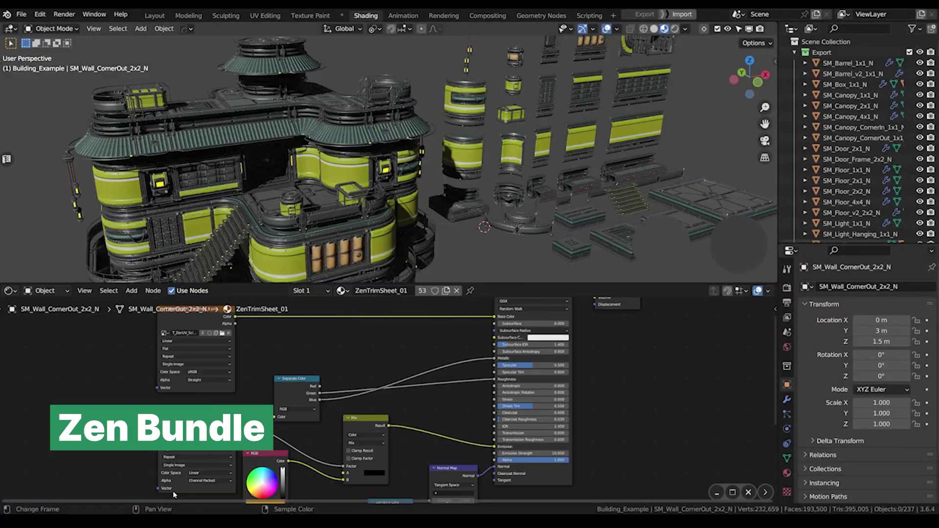
{"action": "left_click", "coordinate": [749, 272]}
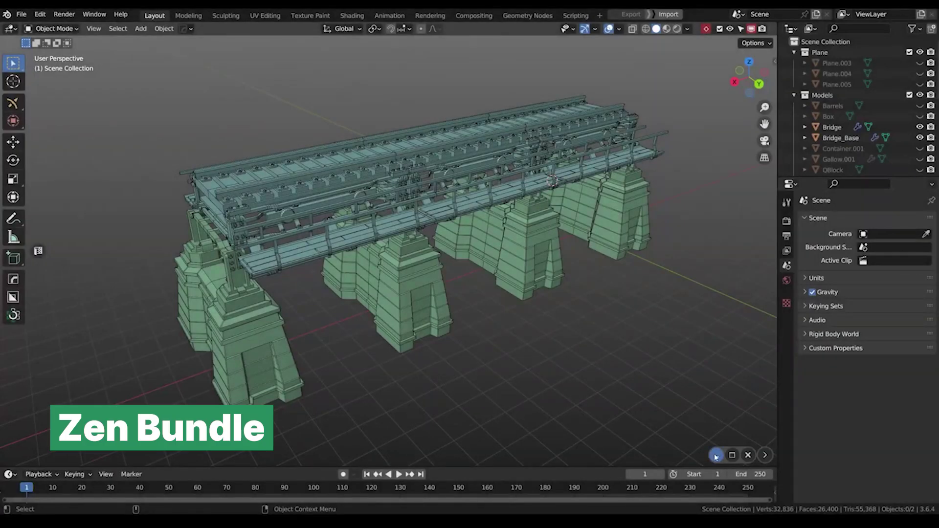
{"action": "left_click", "coordinate": [716, 456]}
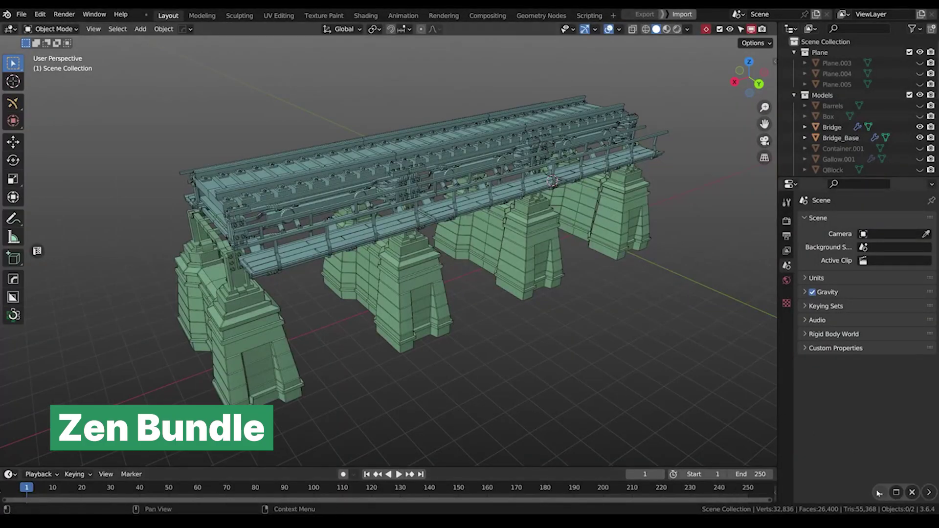
{"action": "left_click", "coordinate": [879, 493]}
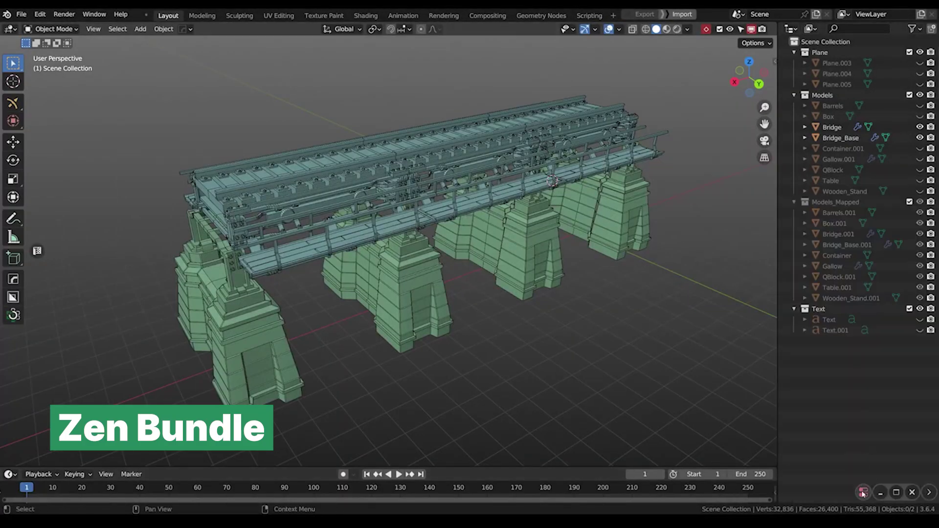
{"action": "left_click", "coordinate": [863, 492]}
{"action": "left_click", "coordinate": [880, 166]}
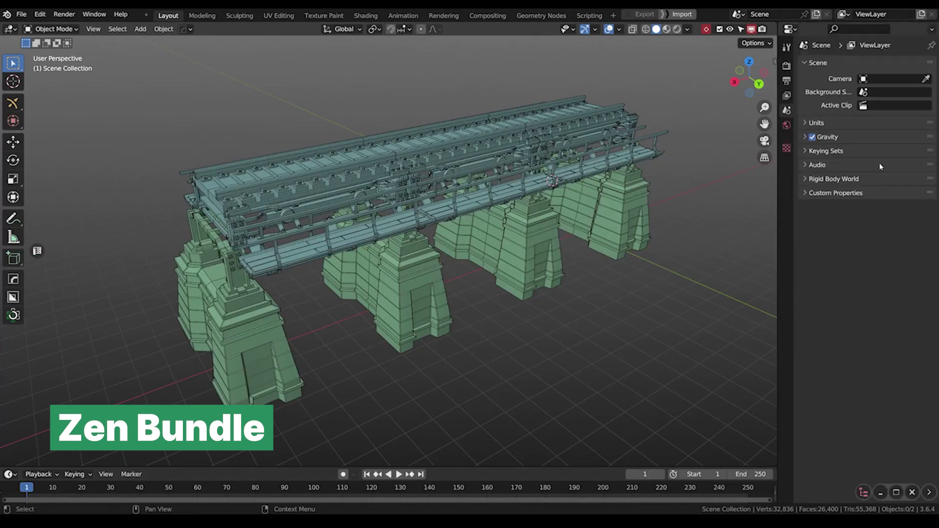
{"action": "left_click", "coordinate": [831, 456]}
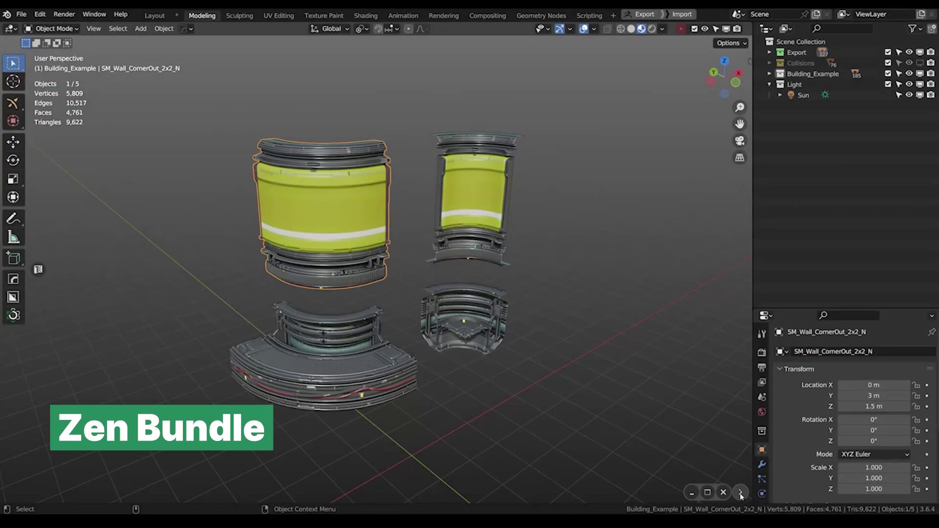
- Add a toggle button that opens a Shader Editor on the left and use it
{"action": "left_click", "coordinate": [697, 436]}
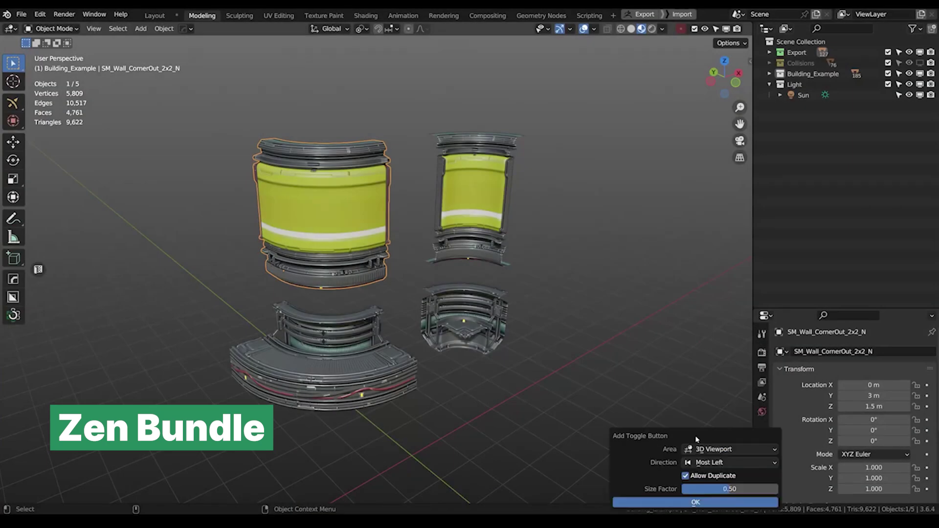
{"action": "left_click", "coordinate": [700, 449]}
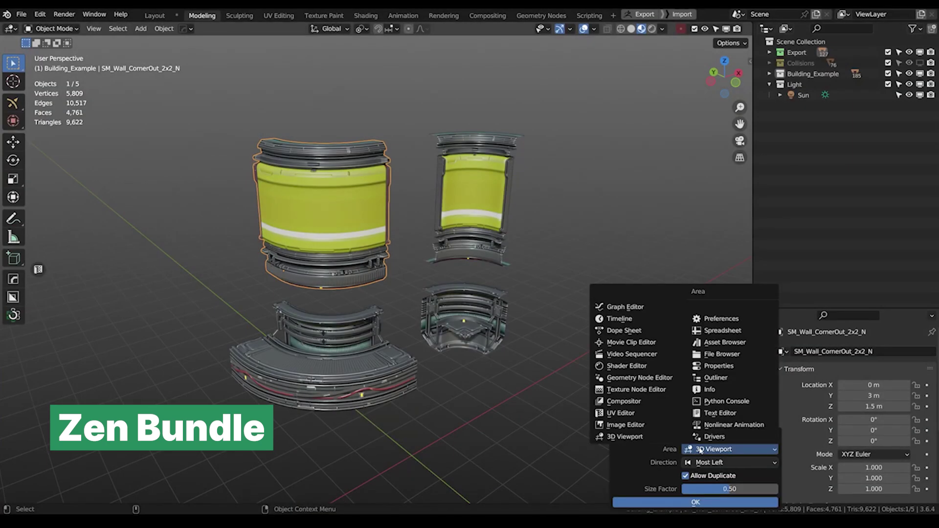
{"action": "left_click", "coordinate": [640, 371]}
{"action": "left_click", "coordinate": [674, 492]}
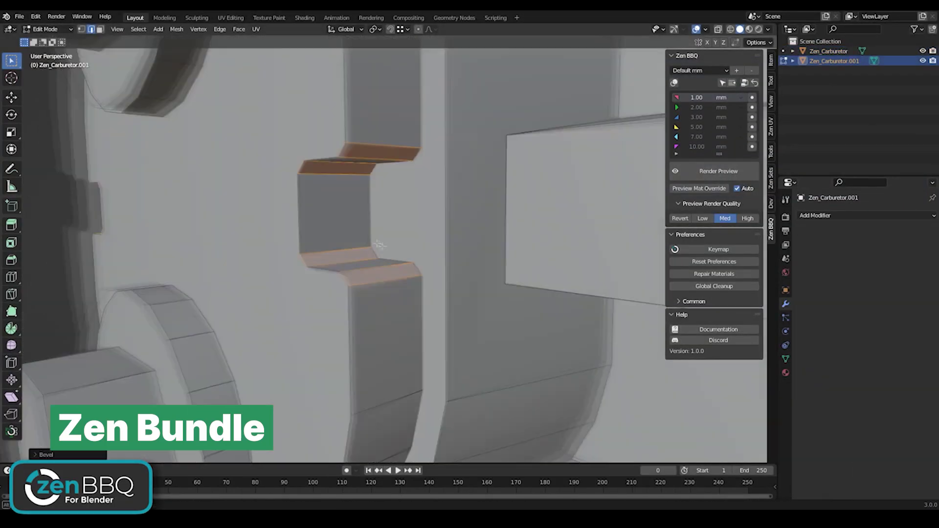
- Inset faces, assign Material Blue to the carburetor's bolts, and quick-bevel the gear with ZenBBQ
{"action": "key", "text": "i"}
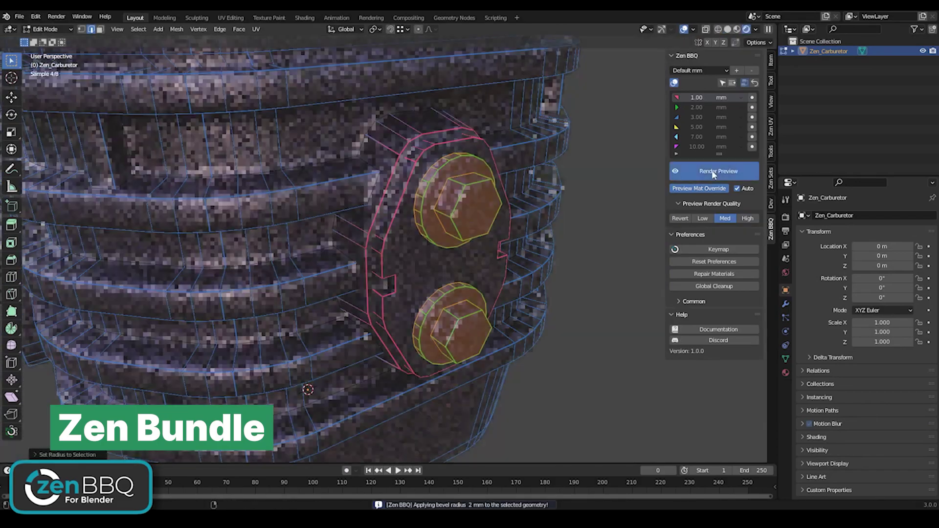
{"action": "scroll", "coordinate": [432, 239], "scroll_direction": "up", "scroll_amount": 5}
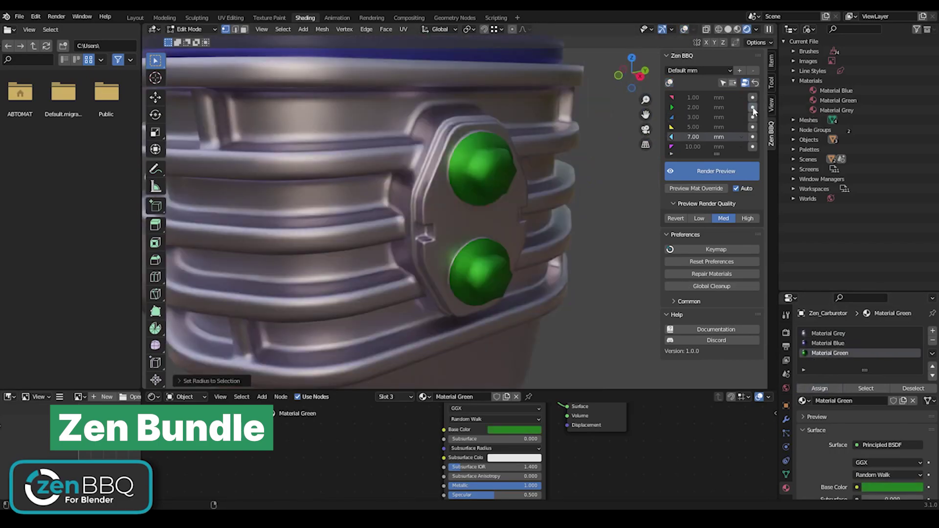
{"action": "left_click", "coordinate": [828, 343]}
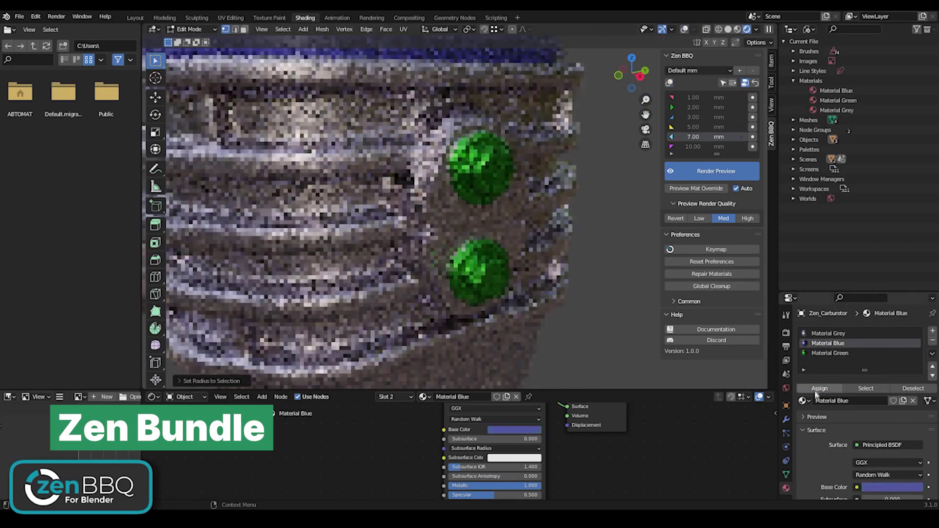
{"action": "left_click", "coordinate": [819, 389]}
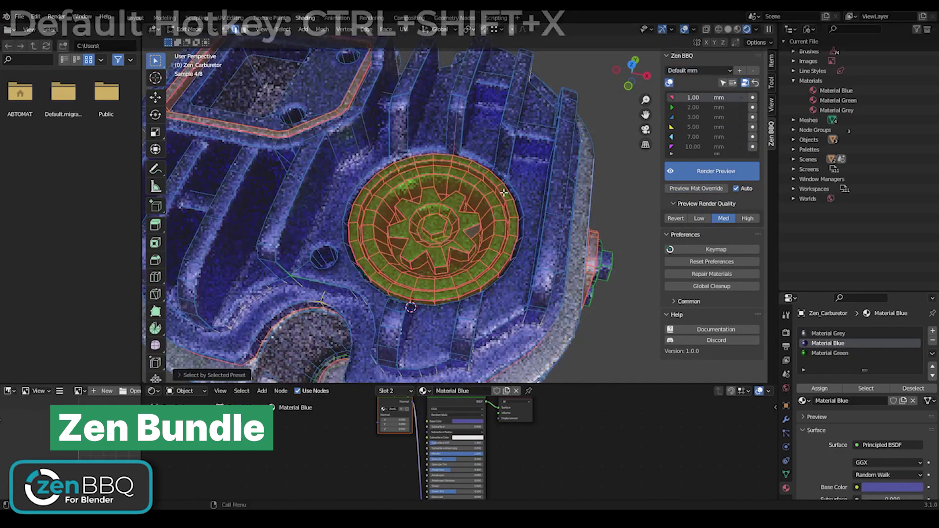
{"action": "key", "text": "ctrl+shift+x"}
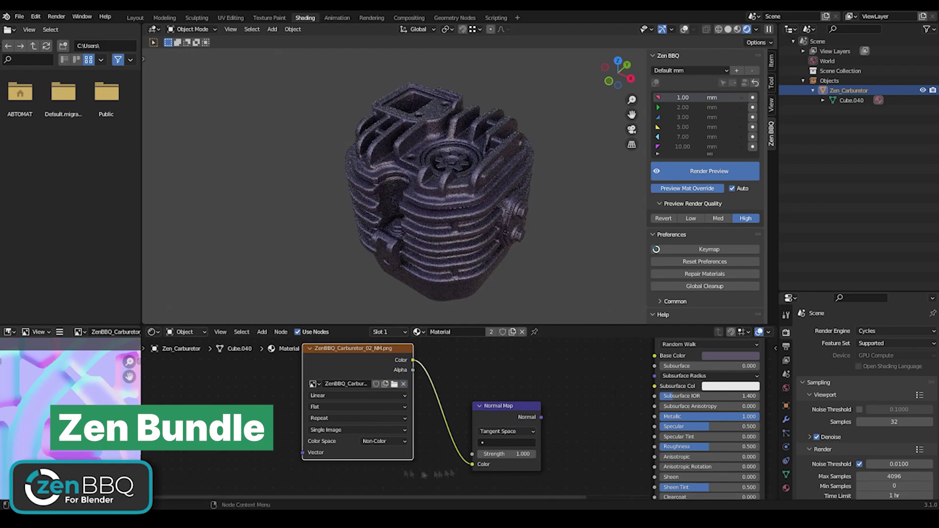
{"action": "key", "text": "Home"}
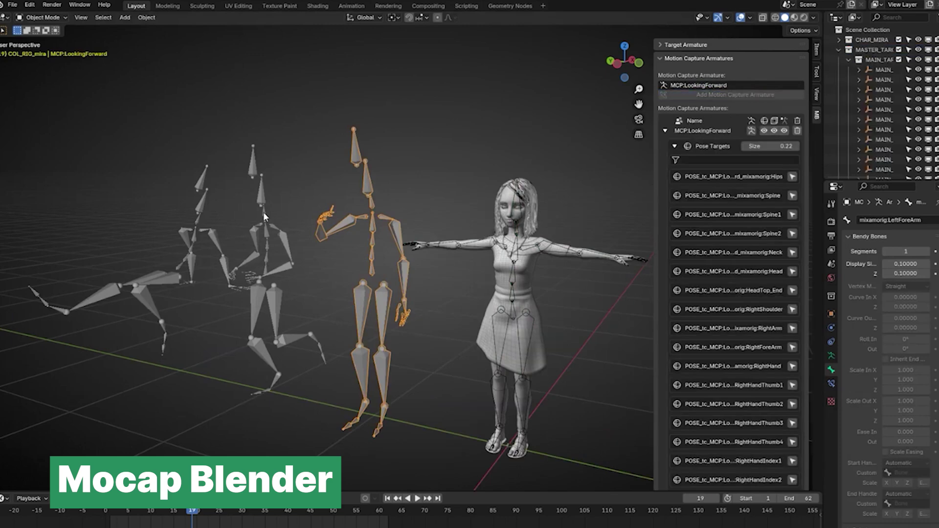
- Add the Sitting armature and batch-add retargeting constraints for all mocap armatures
{"action": "left_click", "coordinate": [682, 95]}
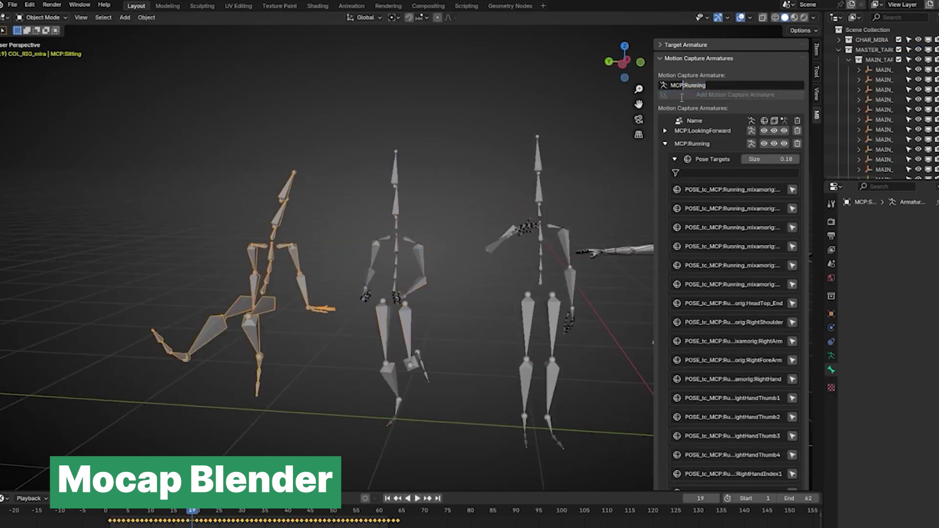
{"action": "left_click", "coordinate": [684, 97]}
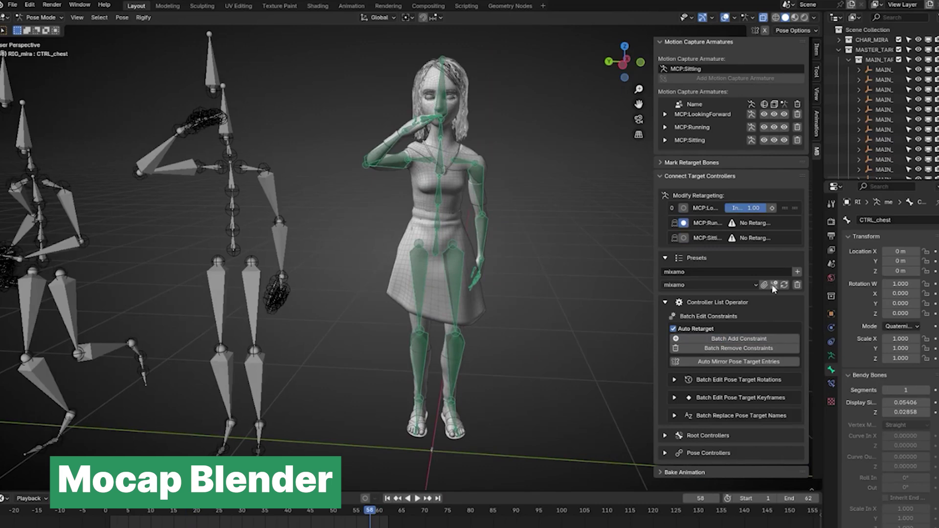
{"action": "left_click", "coordinate": [752, 339]}
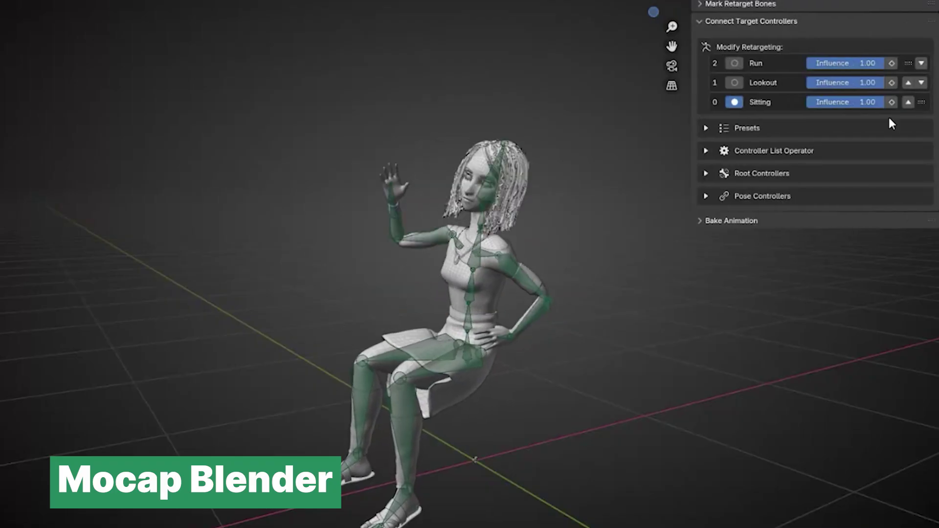
- Reorder the Modify Retargeting stack and set the Running layer's influence to 1.00
{"action": "left_click", "coordinate": [909, 101]}
{"action": "left_click", "coordinate": [922, 63]}
{"action": "left_click", "coordinate": [922, 83]}
{"action": "left_click", "coordinate": [922, 63]}
{"action": "left_click", "coordinate": [922, 83]}
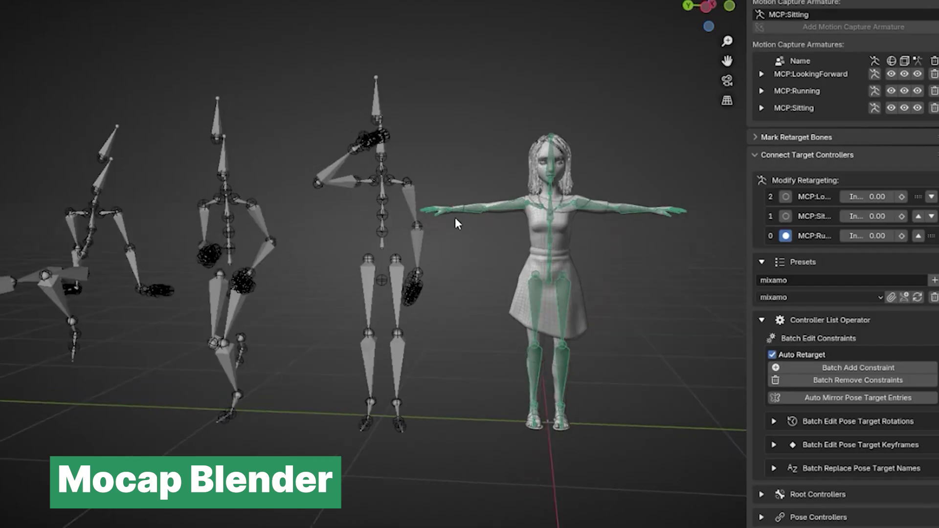
{"action": "left_click_drag", "start_coordinate": [856, 236], "coordinate": [893, 236]}
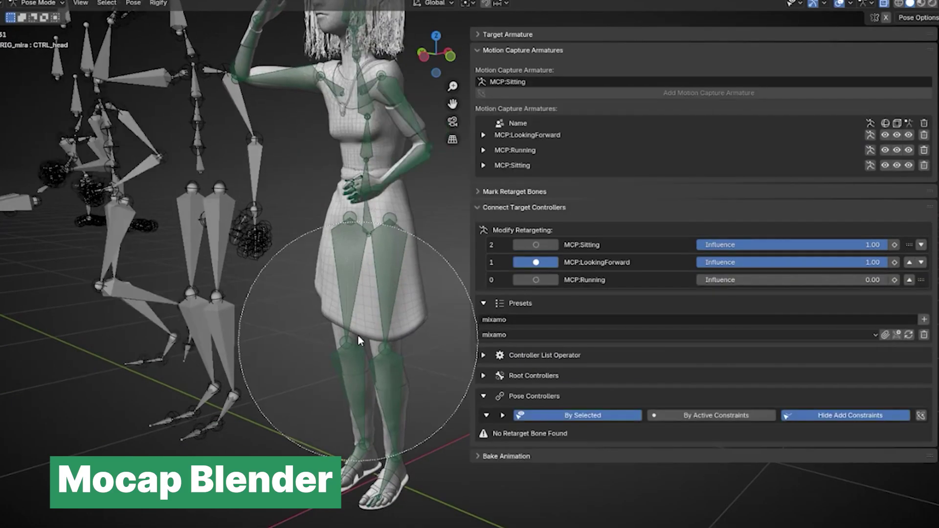
- Select the bones around the character's legs
{"action": "left_click", "coordinate": [346, 430]}
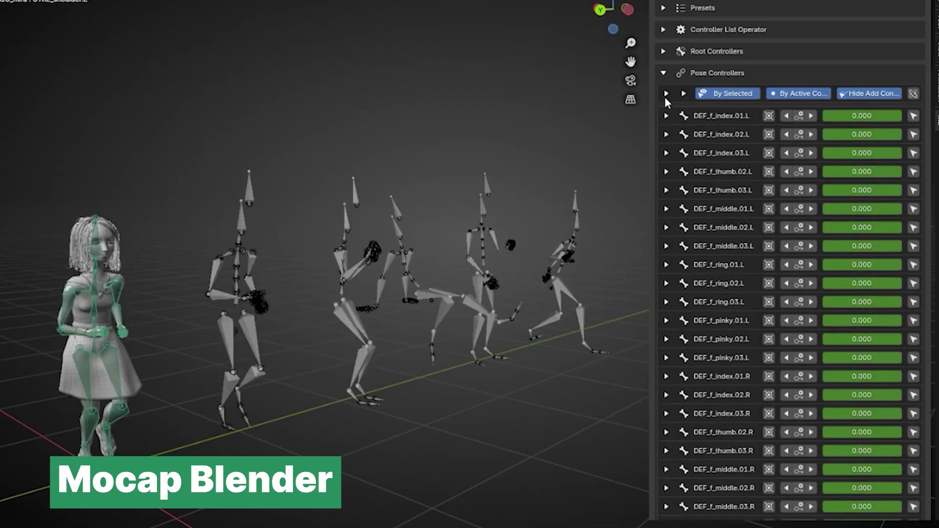
{"action": "scroll", "coordinate": [716, 187], "scroll_direction": "down", "scroll_amount": 8}
{"action": "scroll", "coordinate": [721, 257], "scroll_direction": "up", "scroll_amount": 4}
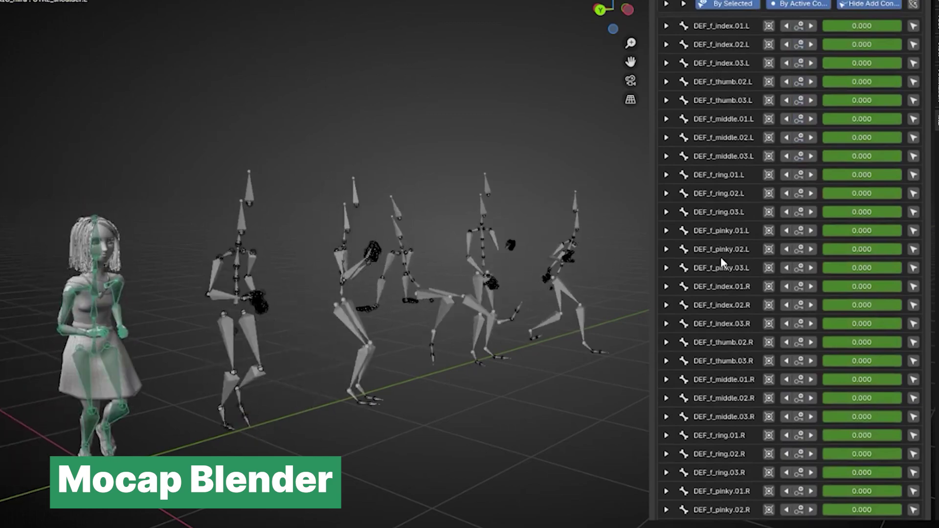
{"action": "scroll", "coordinate": [715, 417], "scroll_direction": "down", "scroll_amount": 11}
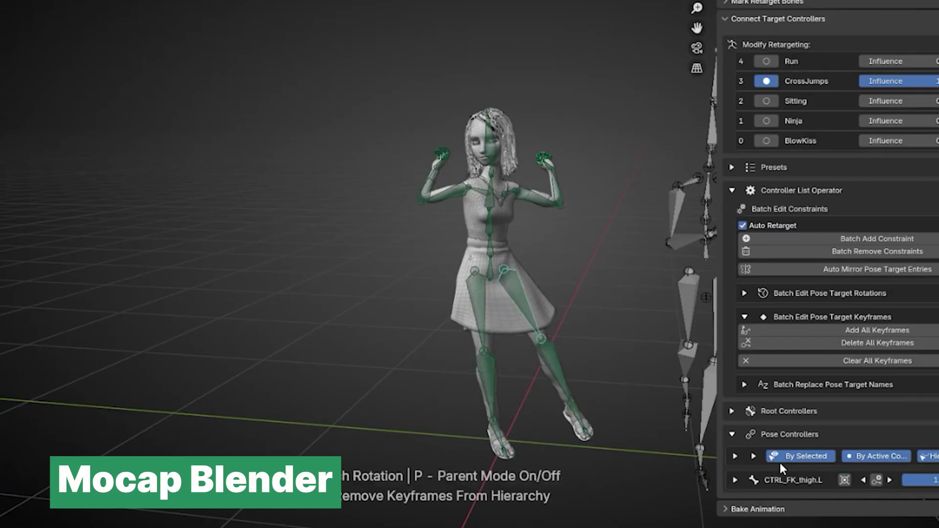
{"action": "scroll", "coordinate": [781, 468], "scroll_direction": "down", "scroll_amount": 1}
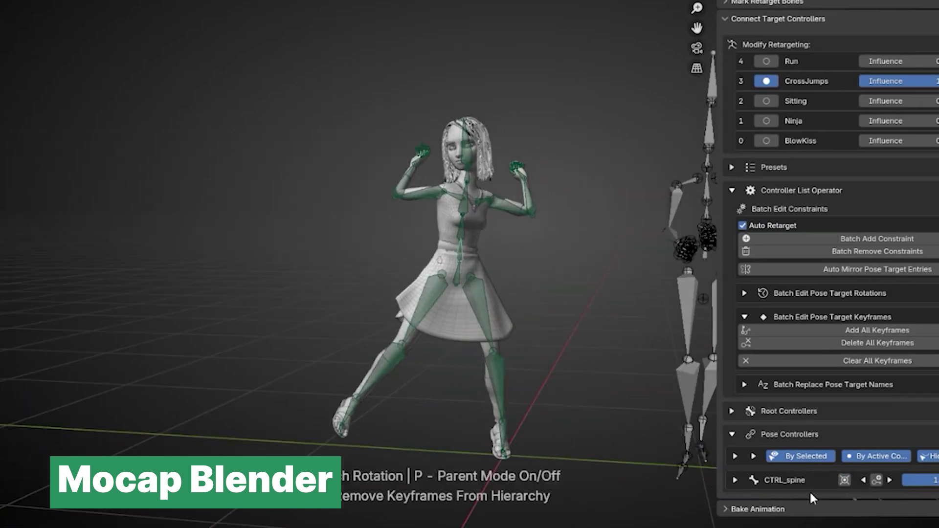
{"action": "middle_click_drag", "start_coordinate": [630, 469], "coordinate": [523, 140]}
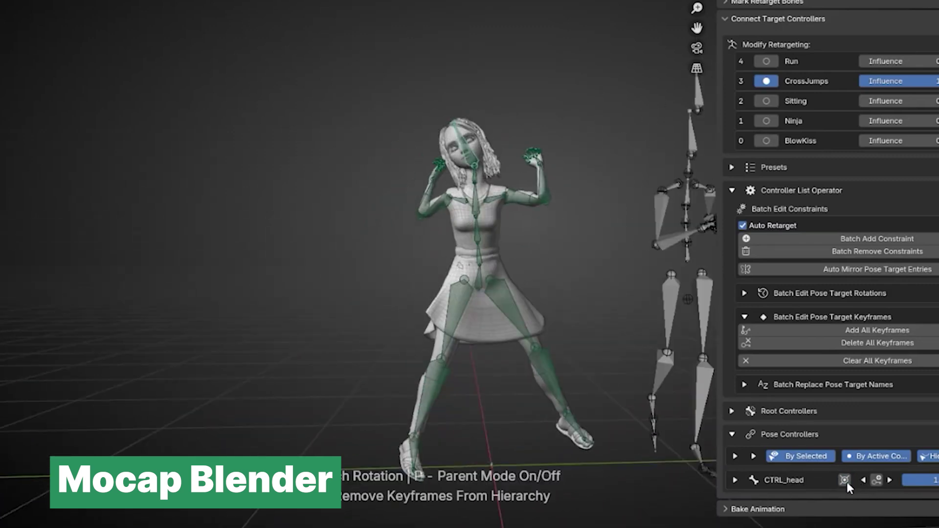
{"action": "middle_click_drag", "start_coordinate": [526, 297], "coordinate": [472, 307]}
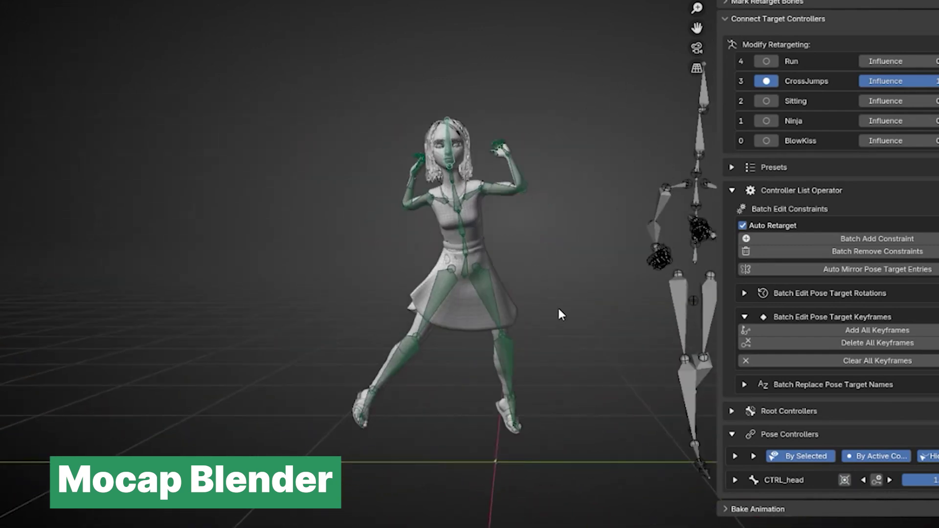
{"action": "left_click", "coordinate": [436, 388]}
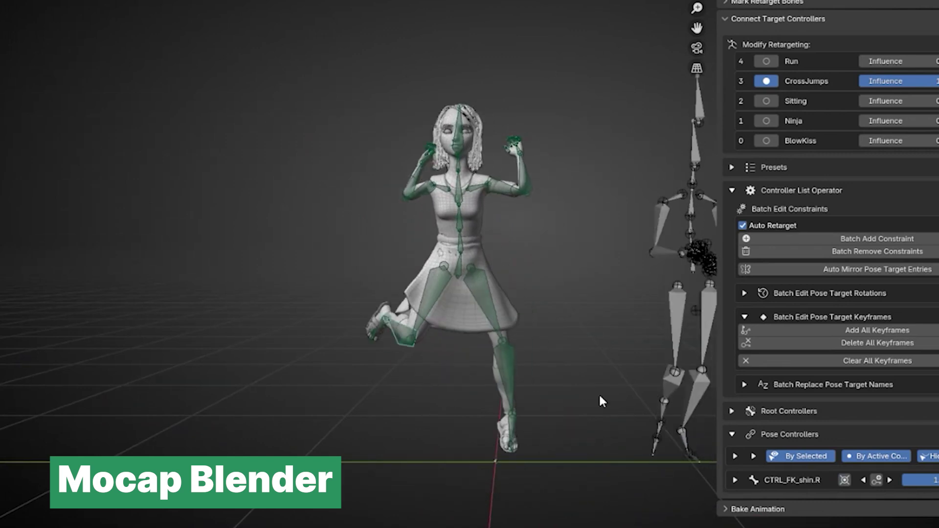
{"action": "left_click", "coordinate": [846, 480]}
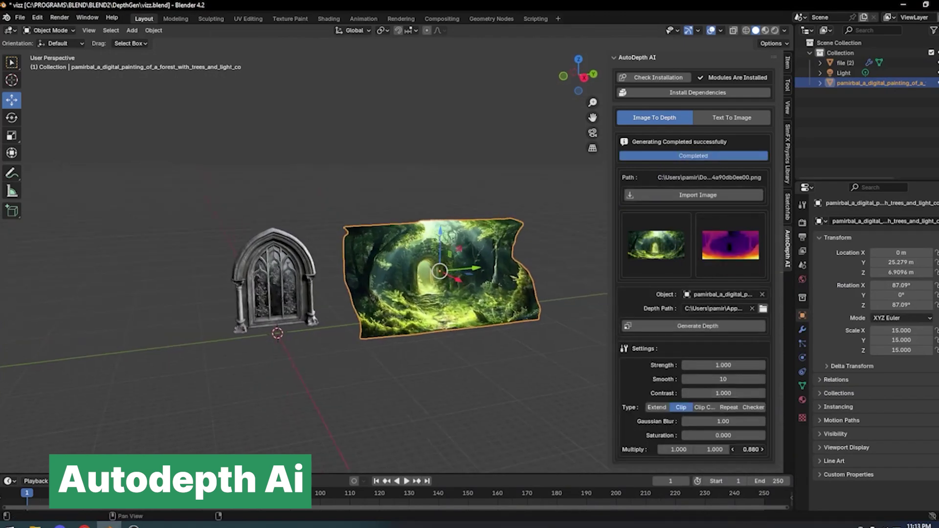
- With Type set to Repeat, import img2.png as a depth plane and view the row of planes
{"action": "left_click", "coordinate": [705, 407]}
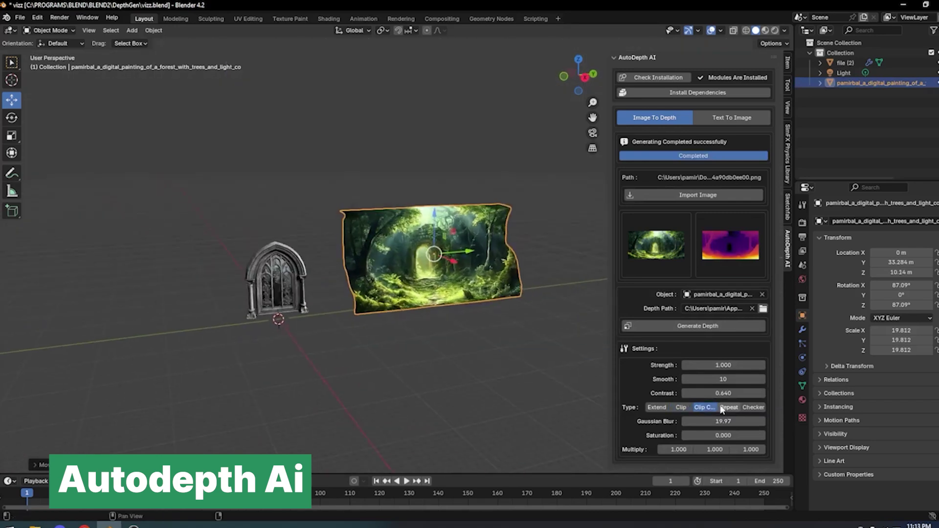
{"action": "left_click", "coordinate": [728, 407]}
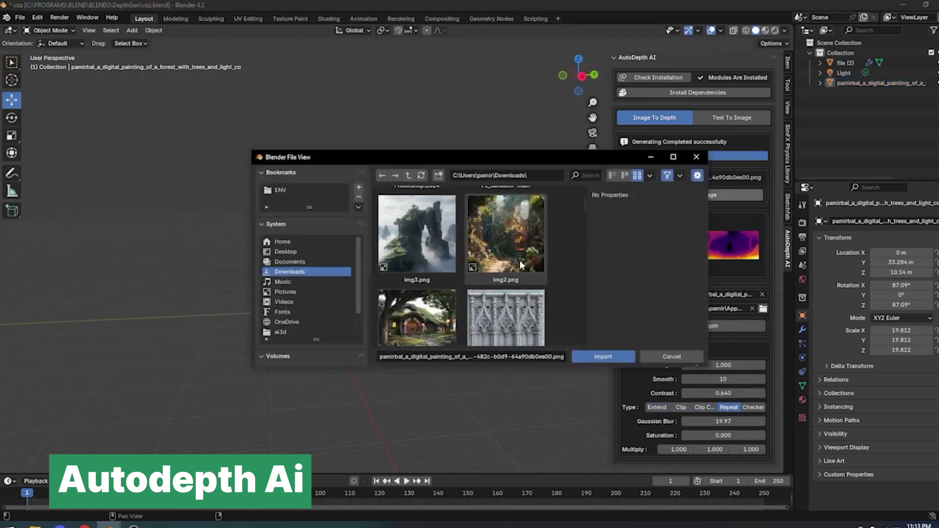
{"action": "double_click", "coordinate": [521, 264]}
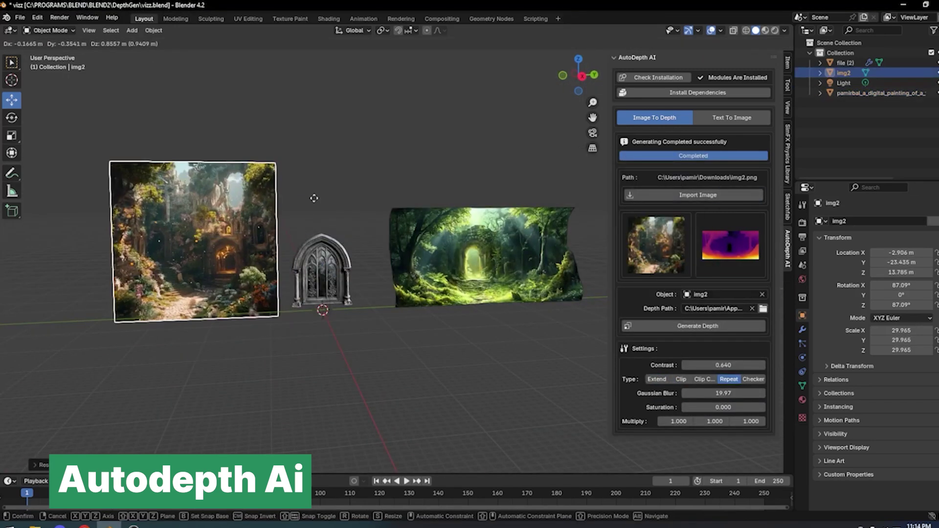
{"action": "middle_click_drag", "start_coordinate": [396, 254], "coordinate": [414, 276]}
{"action": "scroll", "coordinate": [512, 289], "scroll_direction": "down", "scroll_amount": 1}
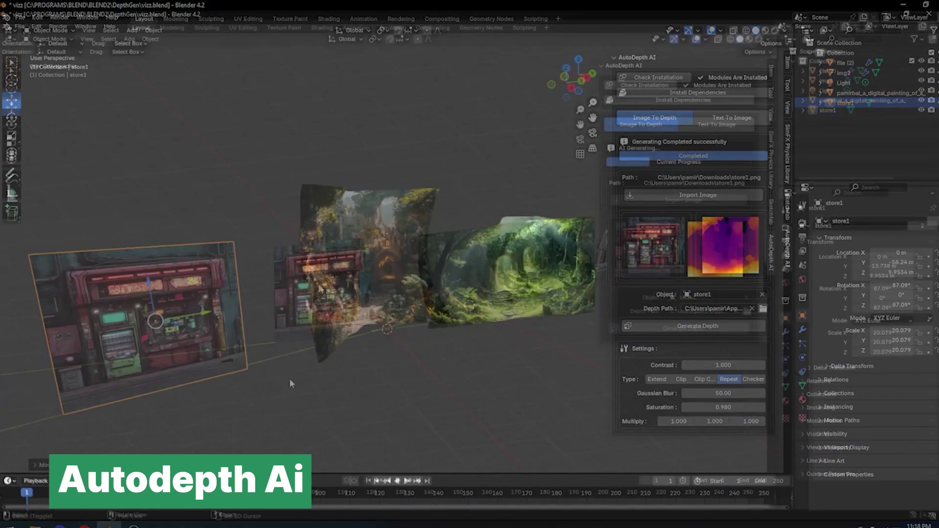
{"action": "middle_click_drag", "start_coordinate": [411, 337], "coordinate": [426, 345]}
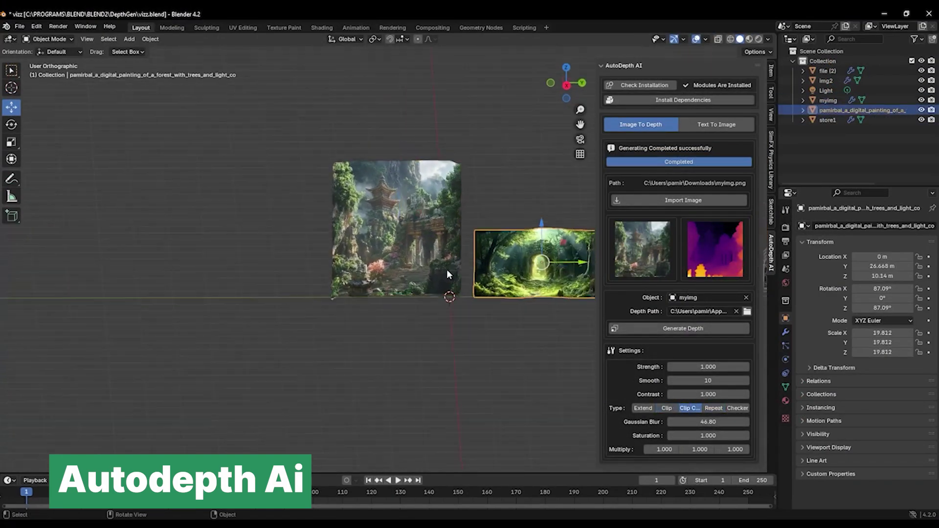
{"action": "middle_click_drag", "start_coordinate": [447, 269], "coordinate": [435, 348]}
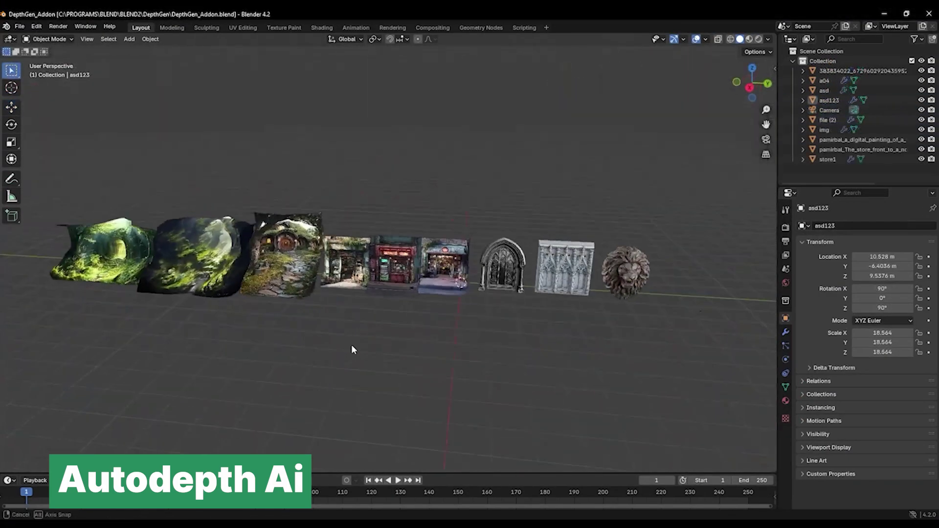
{"action": "middle_click_drag", "start_coordinate": [351, 344], "coordinate": [467, 318]}
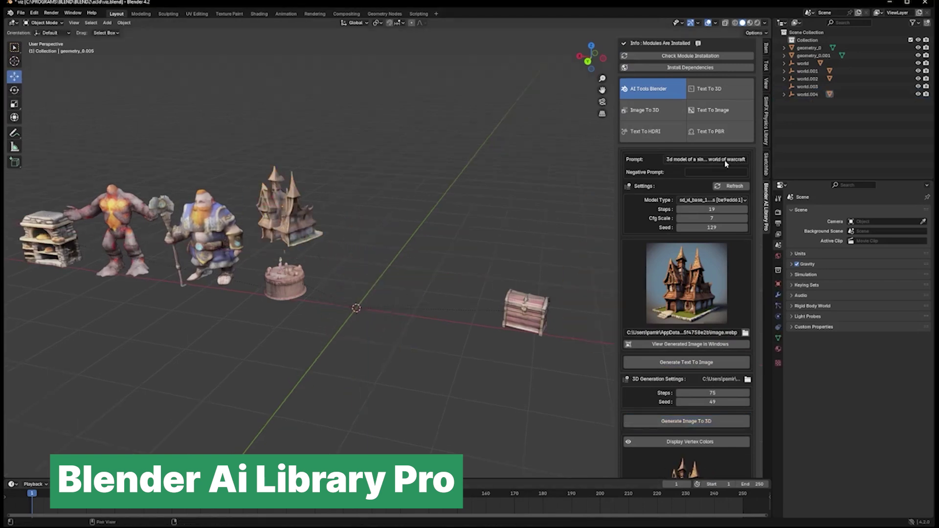
- Convert the generated image into a 3D model and edit the text prompt for the next asset
{"action": "left_click", "coordinate": [695, 359]}
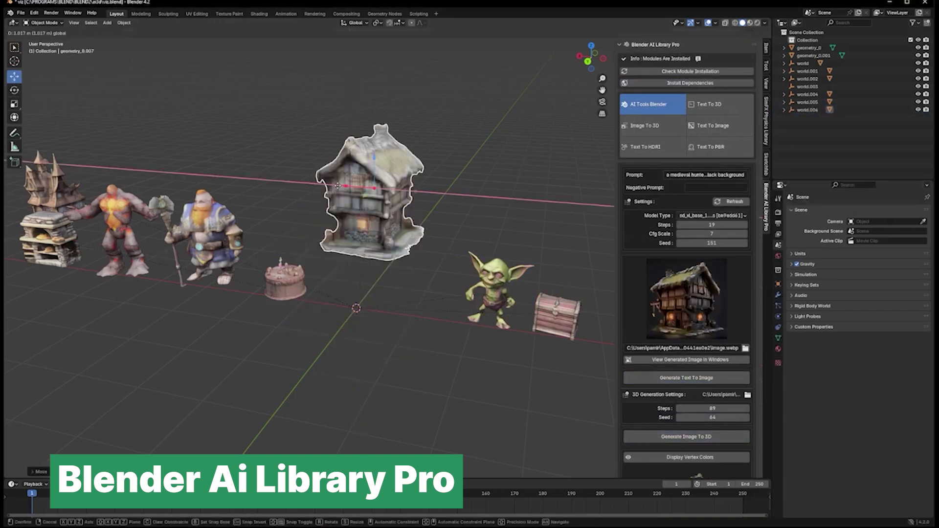
{"action": "left_click", "coordinate": [707, 175]}
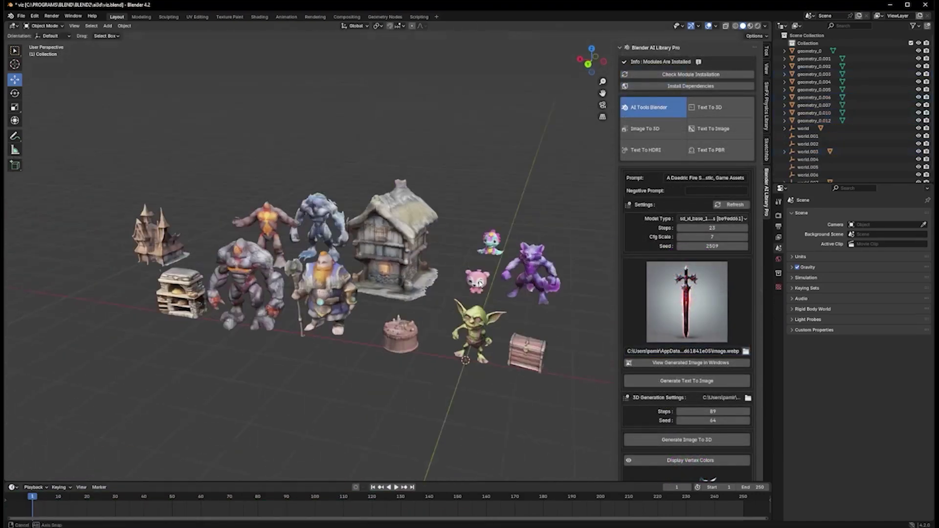
{"action": "middle_click_drag", "start_coordinate": [508, 294], "coordinate": [239, 301]}
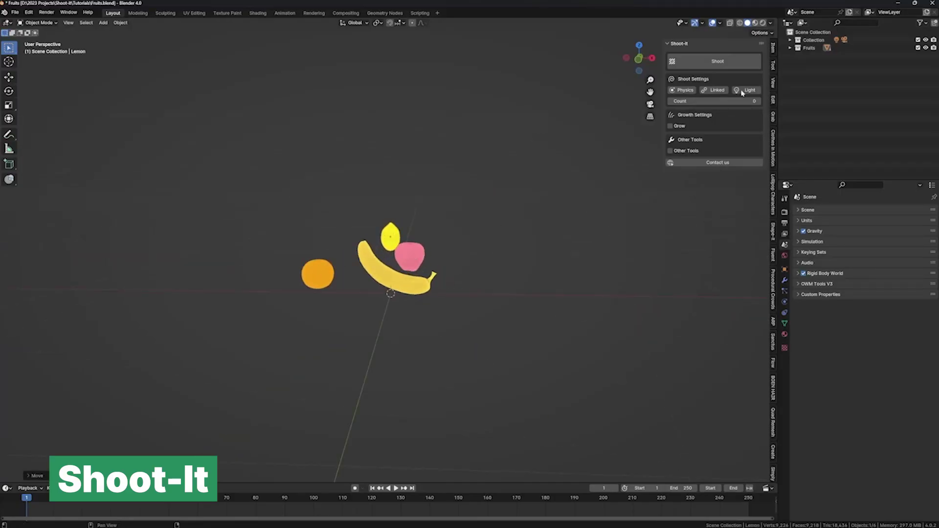
- Select the Apple in the Fruits collection as the object to shoot, then stop playback
{"action": "left_click", "coordinate": [791, 47]}
{"action": "left_click", "coordinate": [816, 55]}
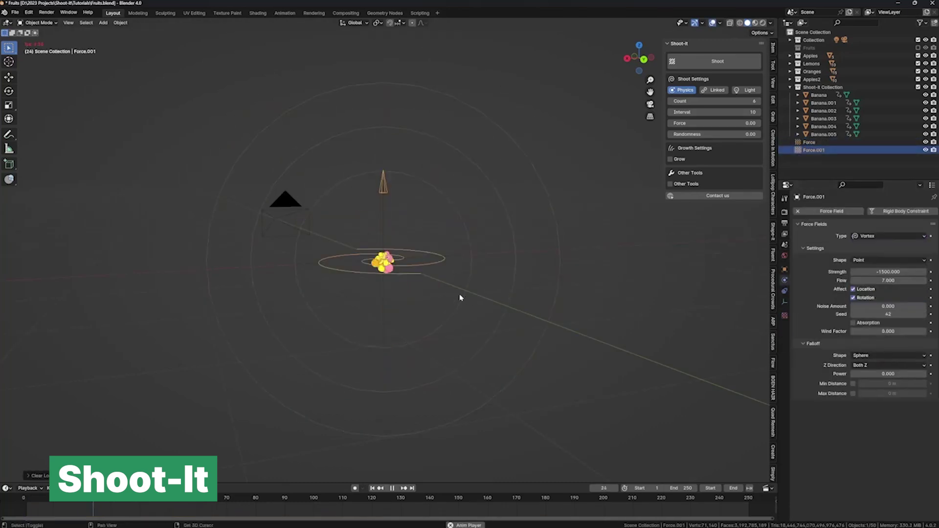
{"action": "key", "text": "space"}
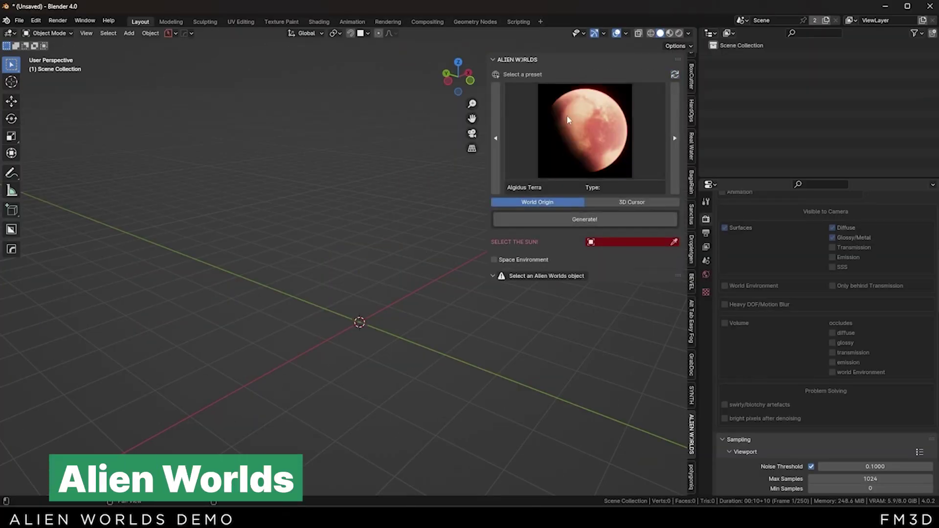
- Generate the Ealdorūn planet preset at the world origin
{"action": "left_click", "coordinate": [674, 139]}
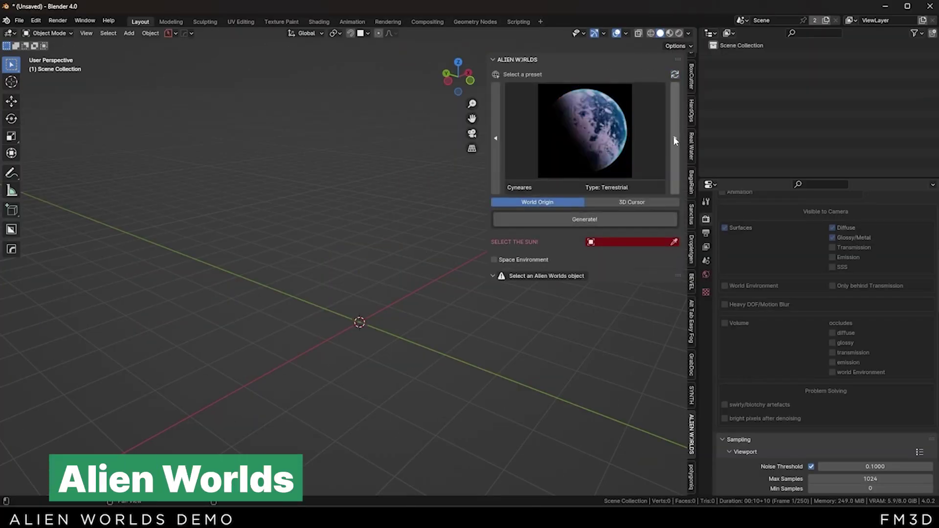
{"action": "left_click", "coordinate": [655, 147]}
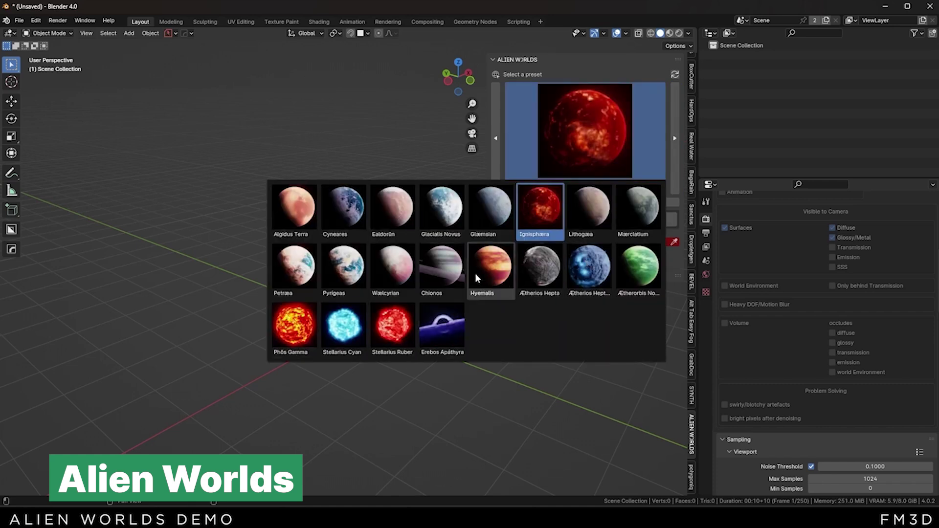
{"action": "left_click", "coordinate": [404, 214]}
{"action": "left_click", "coordinate": [553, 220]}
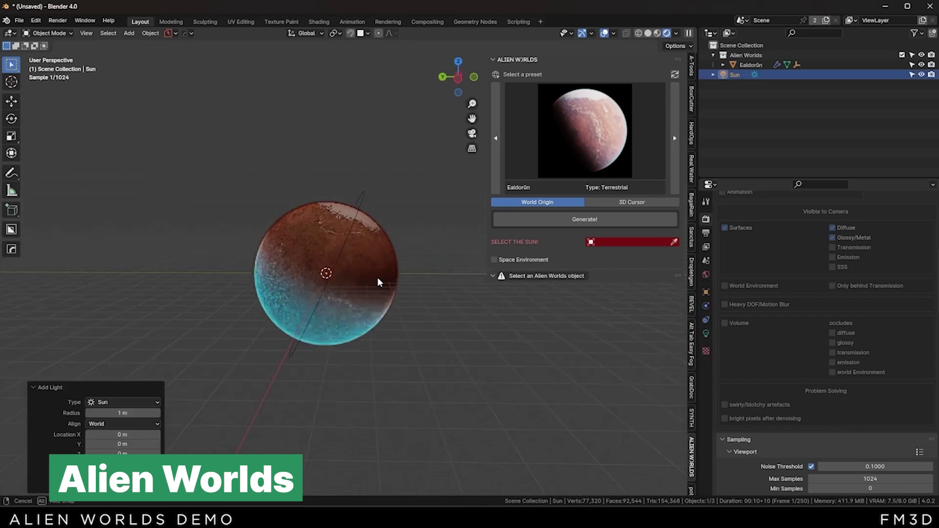
- Add a Sun lamp beside the planet and edit its Angle value
{"action": "key", "text": "g"}
{"action": "left_click", "coordinate": [399, 164]}
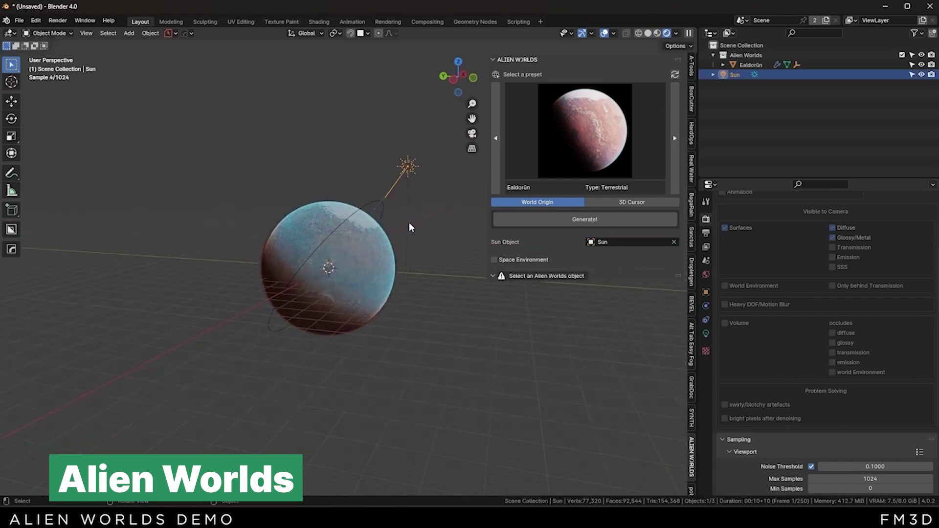
{"action": "left_click", "coordinate": [706, 334]}
{"action": "double_click", "coordinate": [854, 299]}
- Set the sun Angle to 15, enable Space Environment, and try More Stars before disabling it
{"action": "type", "text": "15"}
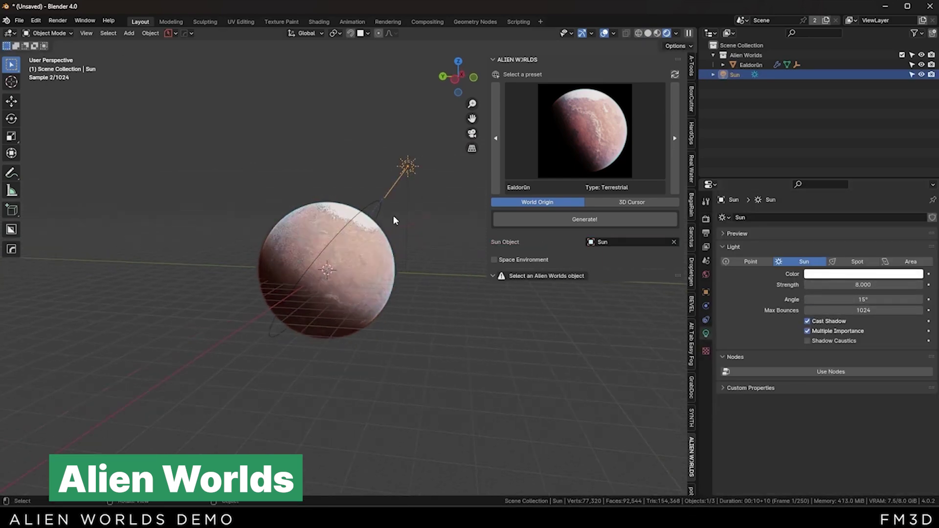
{"action": "left_click", "coordinate": [495, 260]}
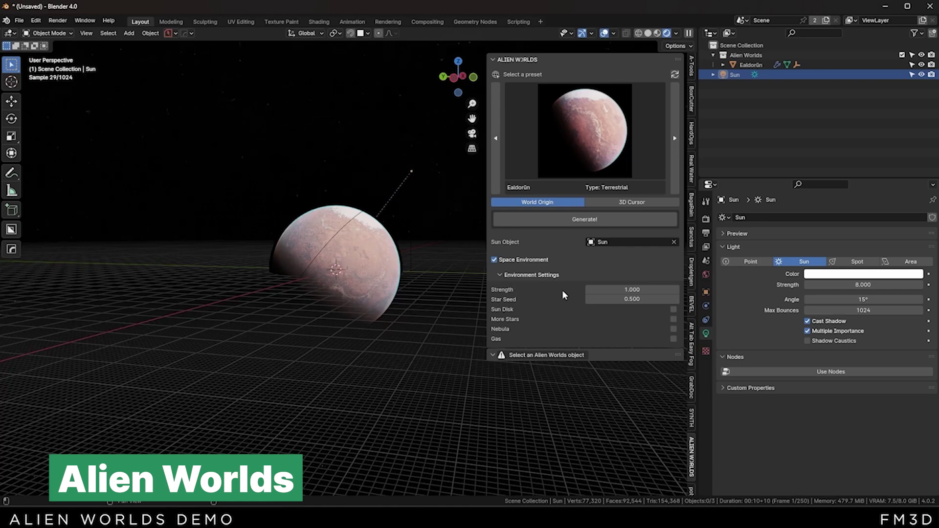
{"action": "left_click", "coordinate": [674, 319]}
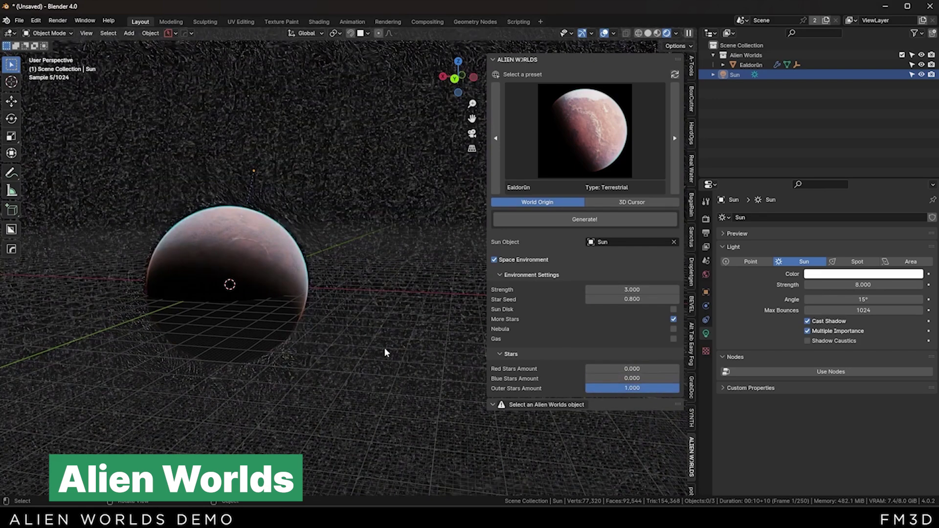
{"action": "left_click", "coordinate": [673, 319]}
- Preview Gas and Nebula, tweaking nebula seed to 1.400 and hue to 0.680, then turn both off
{"action": "left_click", "coordinate": [673, 338]}
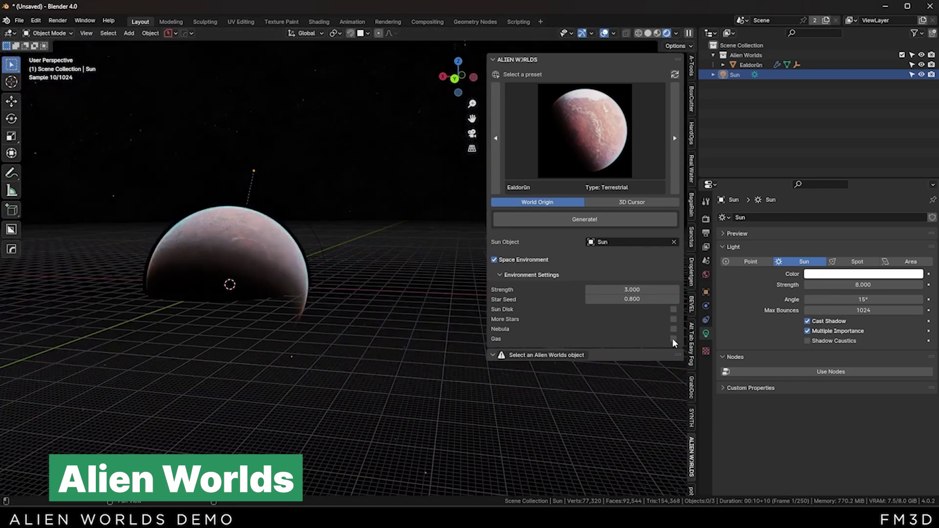
{"action": "middle_click_drag", "start_coordinate": [292, 167], "coordinate": [418, 227]}
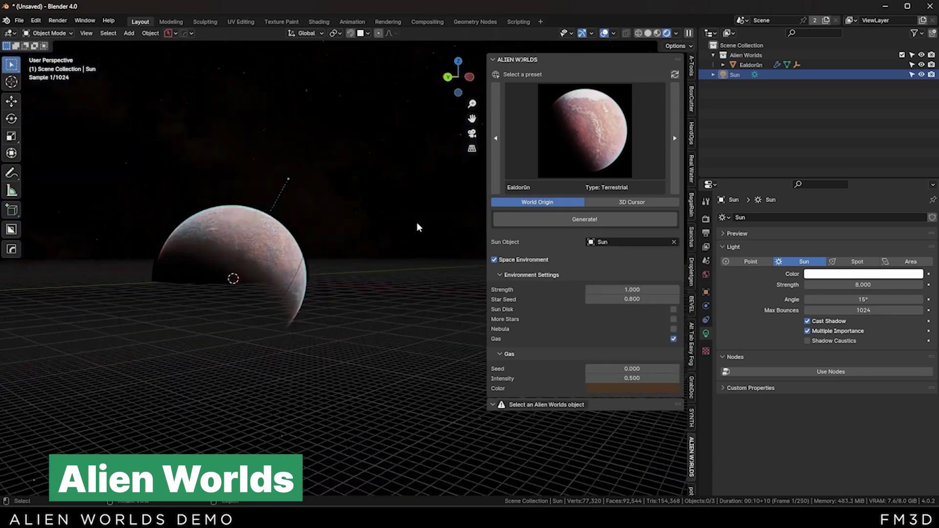
{"action": "left_click", "coordinate": [673, 339]}
{"action": "left_click", "coordinate": [674, 329]}
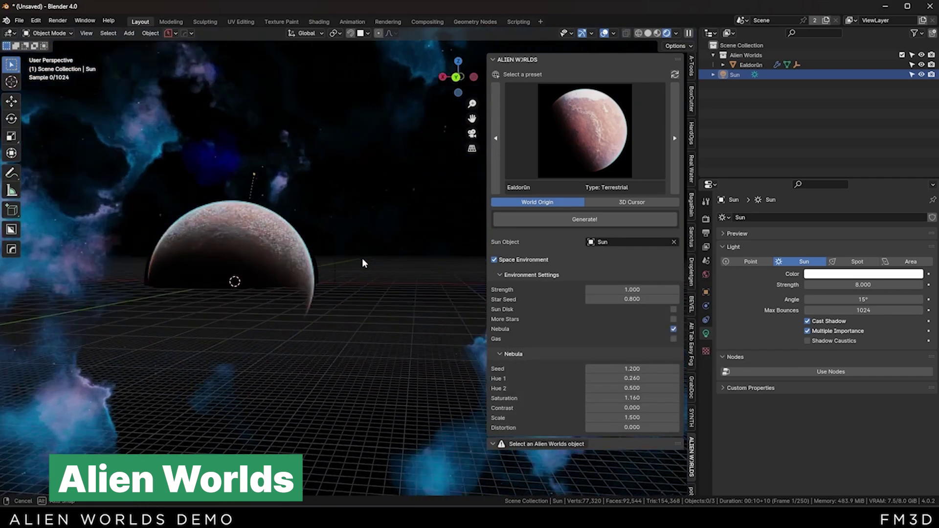
{"action": "middle_click_drag", "start_coordinate": [361, 262], "coordinate": [422, 190]}
{"action": "left_click_drag", "start_coordinate": [632, 369], "coordinate": [655, 378]}
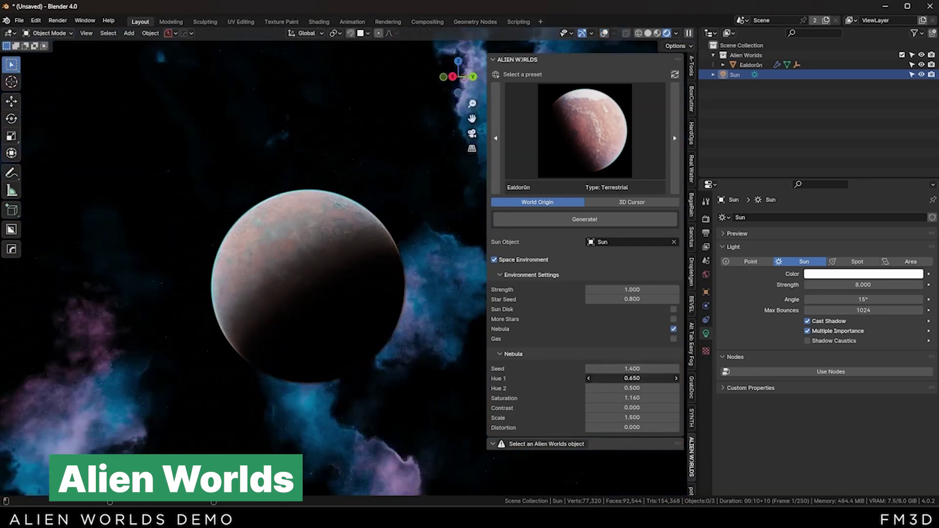
{"action": "middle_click_drag", "start_coordinate": [342, 294], "coordinate": [406, 407]}
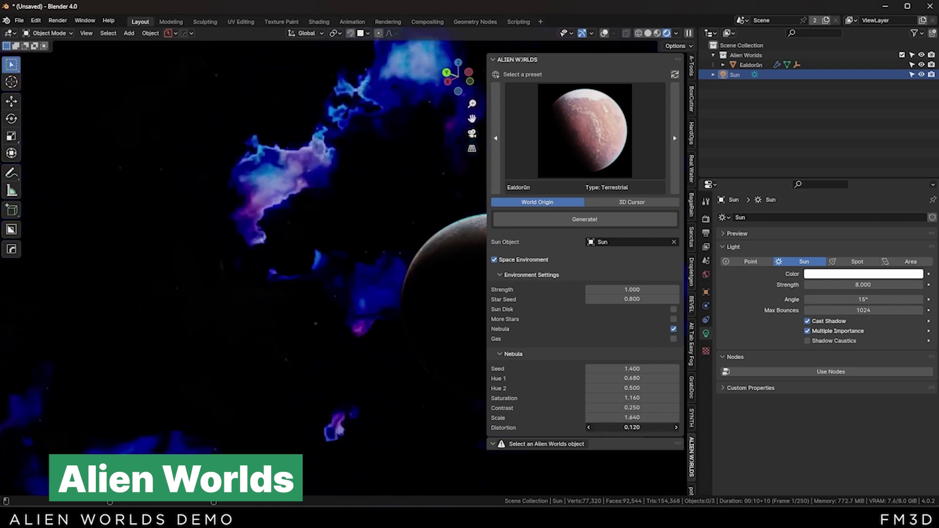
{"action": "left_click", "coordinate": [674, 329]}
- Select the Ealdorūn planet and show its own settings instead of the presets
{"action": "left_click", "coordinate": [453, 214]}
{"action": "middle_click_drag", "start_coordinate": [453, 214], "coordinate": [413, 166]}
{"action": "left_click", "coordinate": [413, 165]}
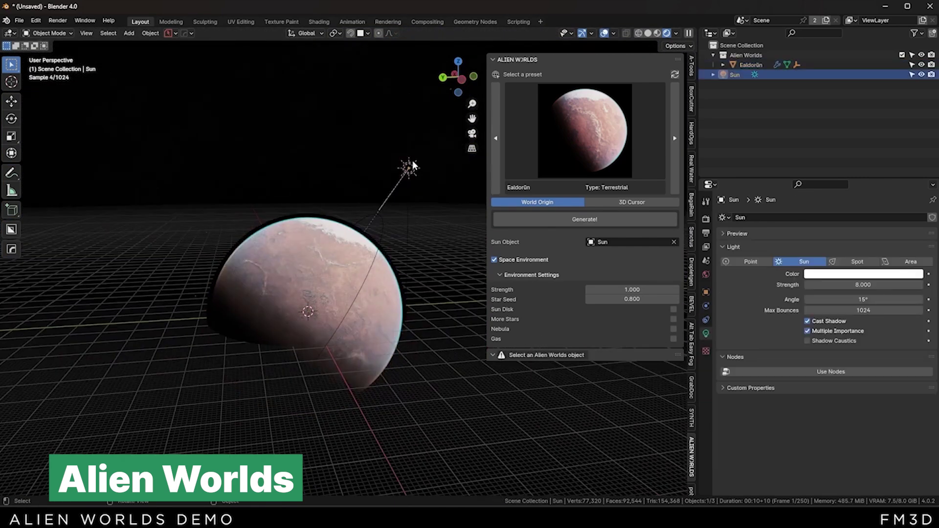
{"action": "left_click", "coordinate": [757, 65]}
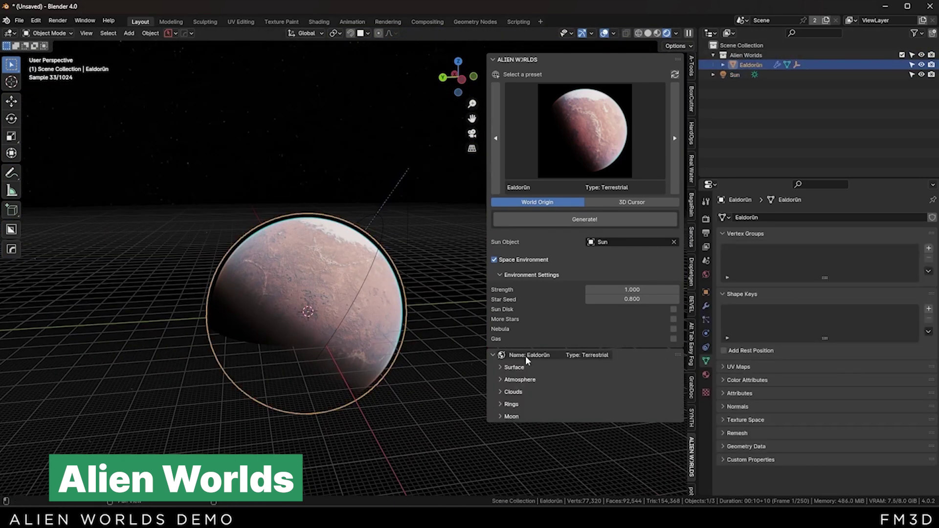
{"action": "left_click", "coordinate": [509, 59]}
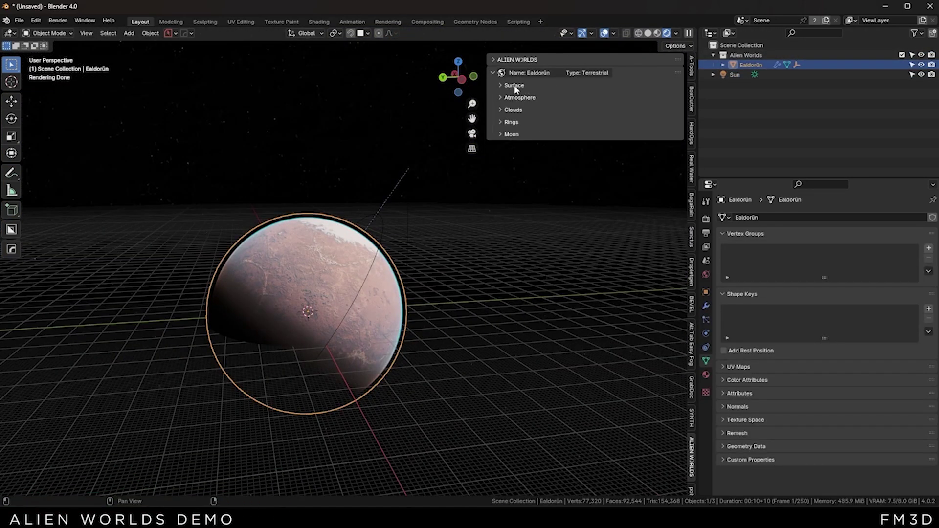